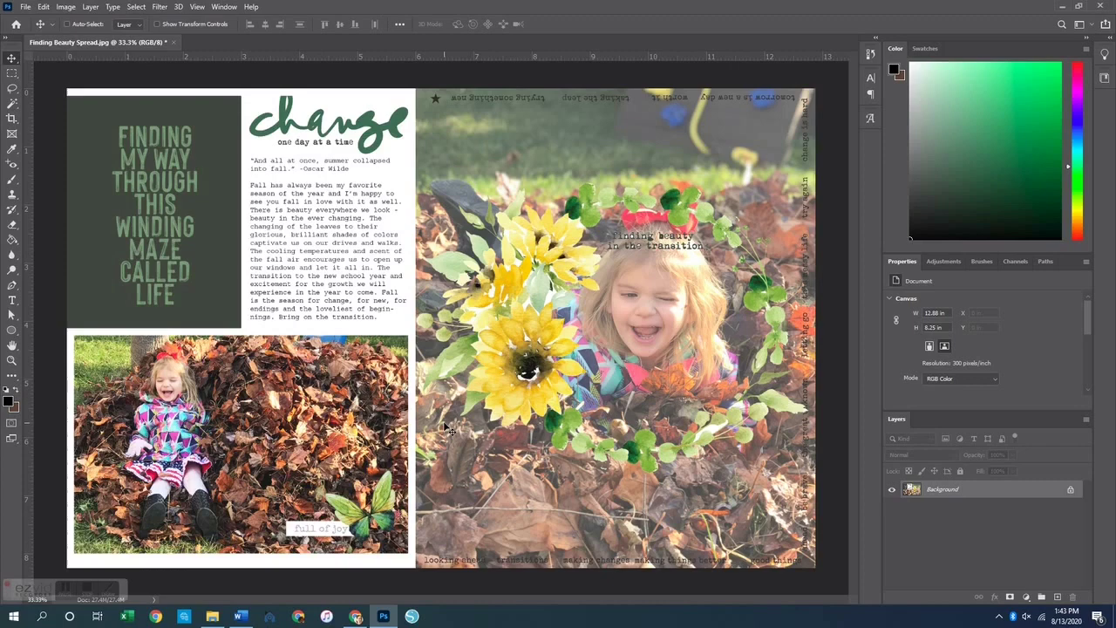
# - Bring up the Open dialog, which starts in the AEdwards_Chipboard Shapes kit folder
pyautogui.hotkey('ctrl', 'o')
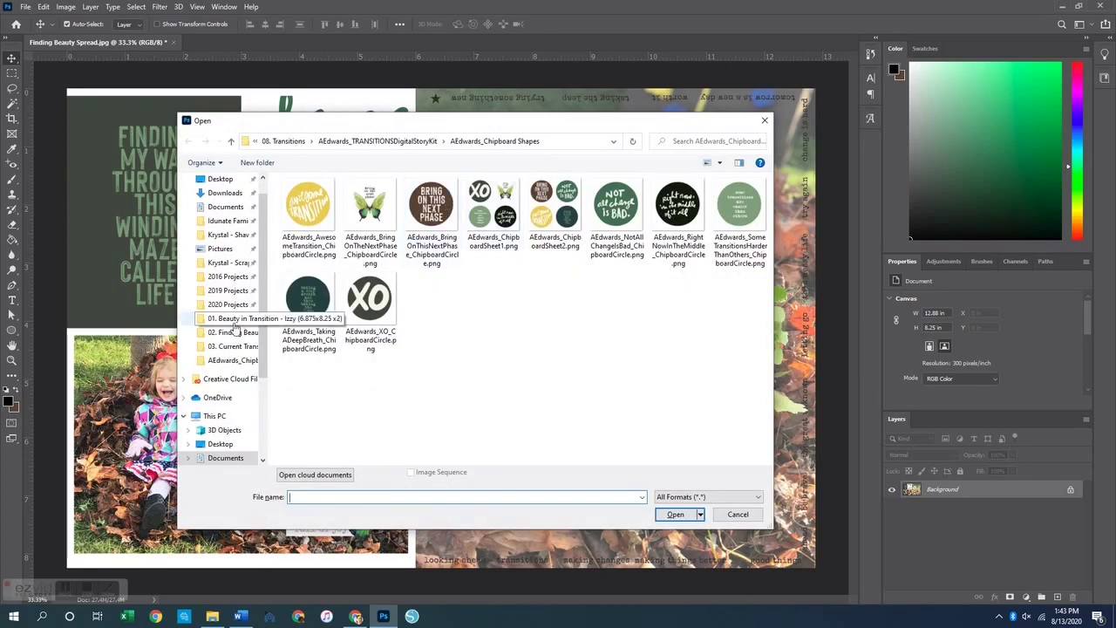
# - Open IMG_9056.jpg from the Beauty in Transition / Finding Beauty project folder
pyautogui.click(231, 319)
pyautogui.click(231, 332)
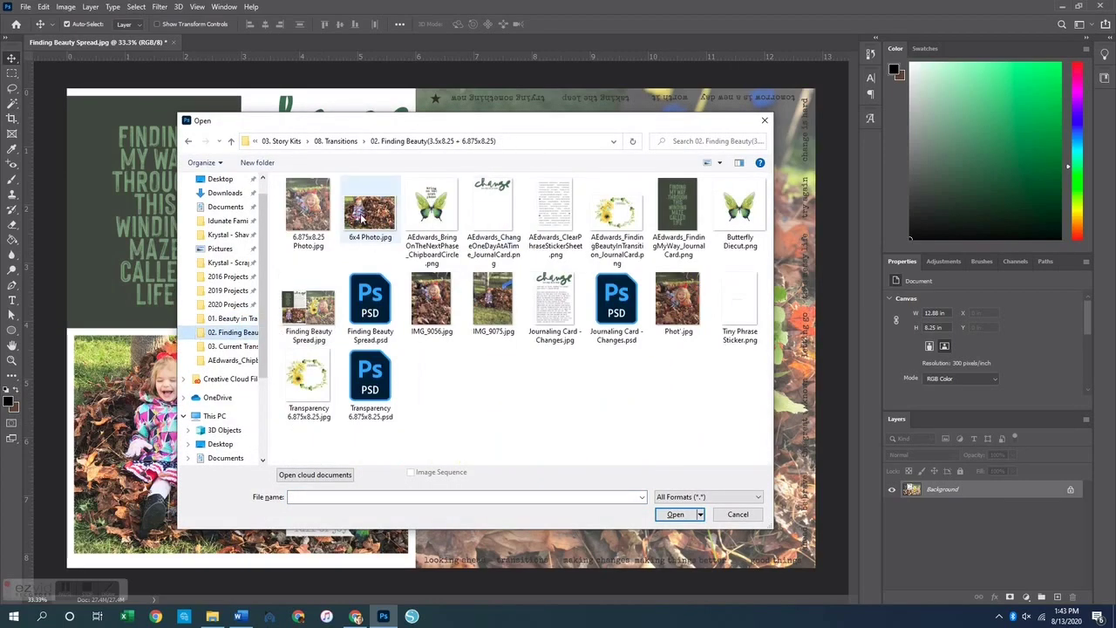
pyautogui.doubleClick(430, 301)
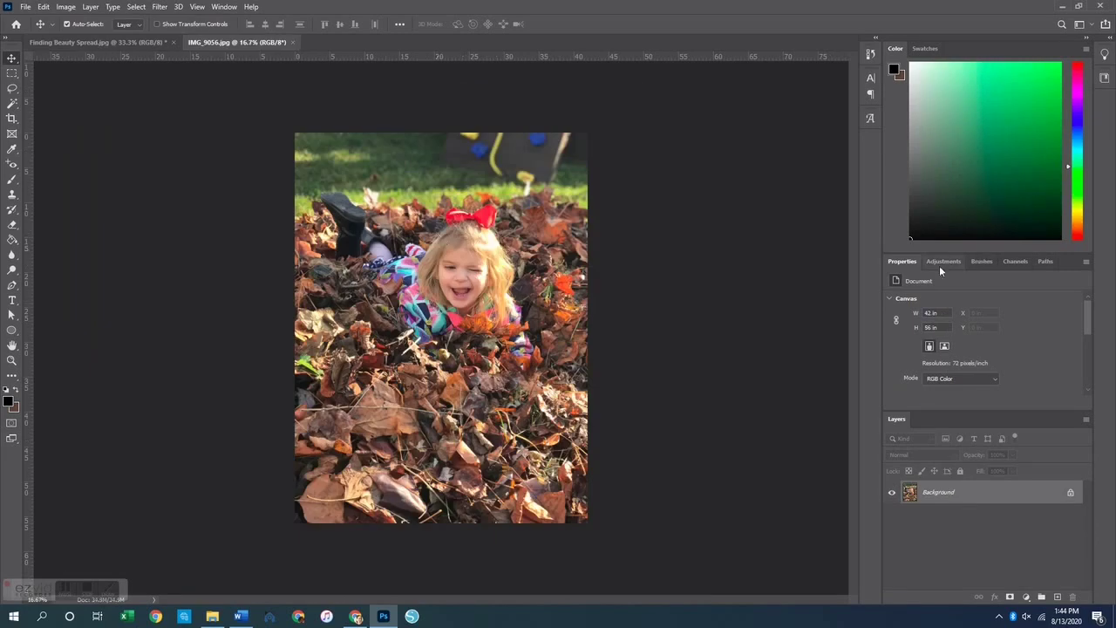
# - Crop the photo to the 6.875 × 8.25 in, 300 ppi preset and return to Finding Beauty Spread
pyautogui.click(11, 120)
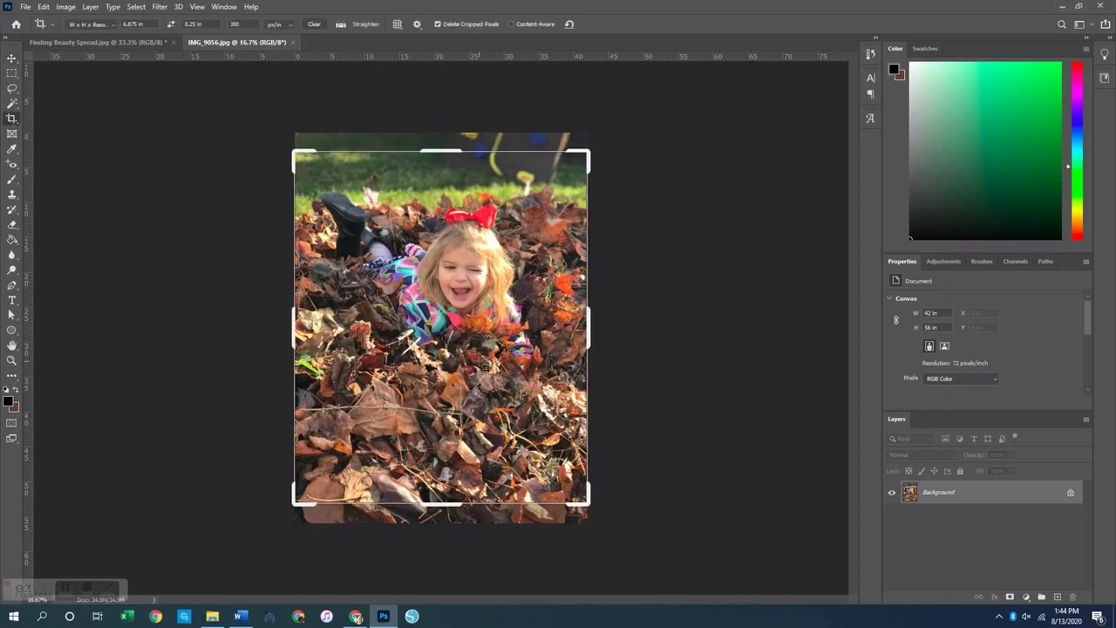
pyautogui.moveTo(506, 255); pyautogui.dragTo(505, 276)
pyautogui.press('Return')
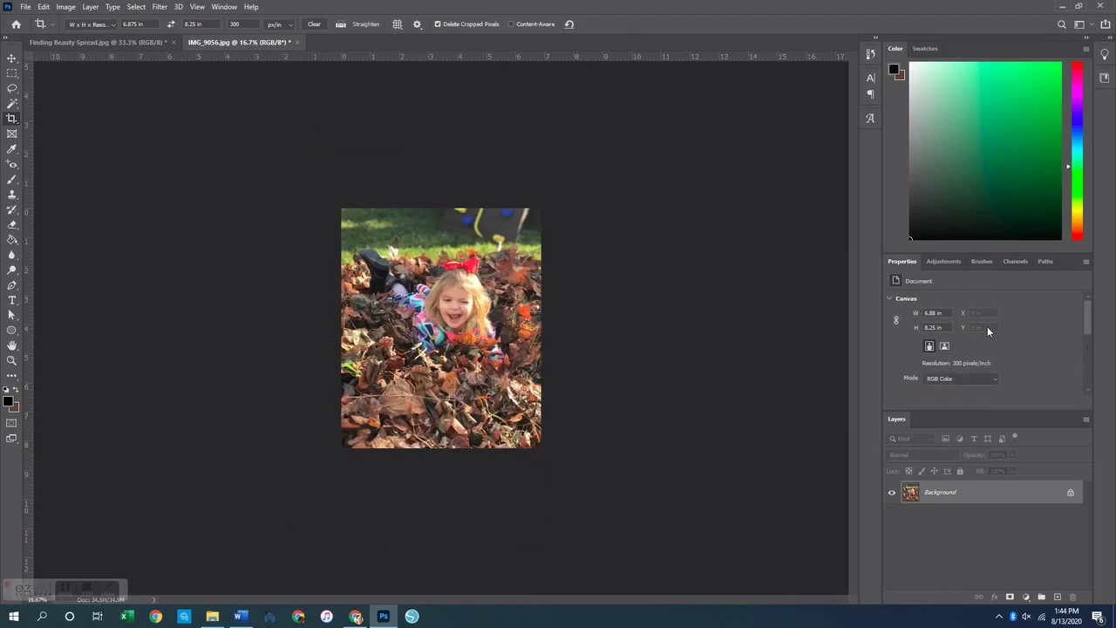
pyautogui.click(116, 41)
pyautogui.click(11, 57)
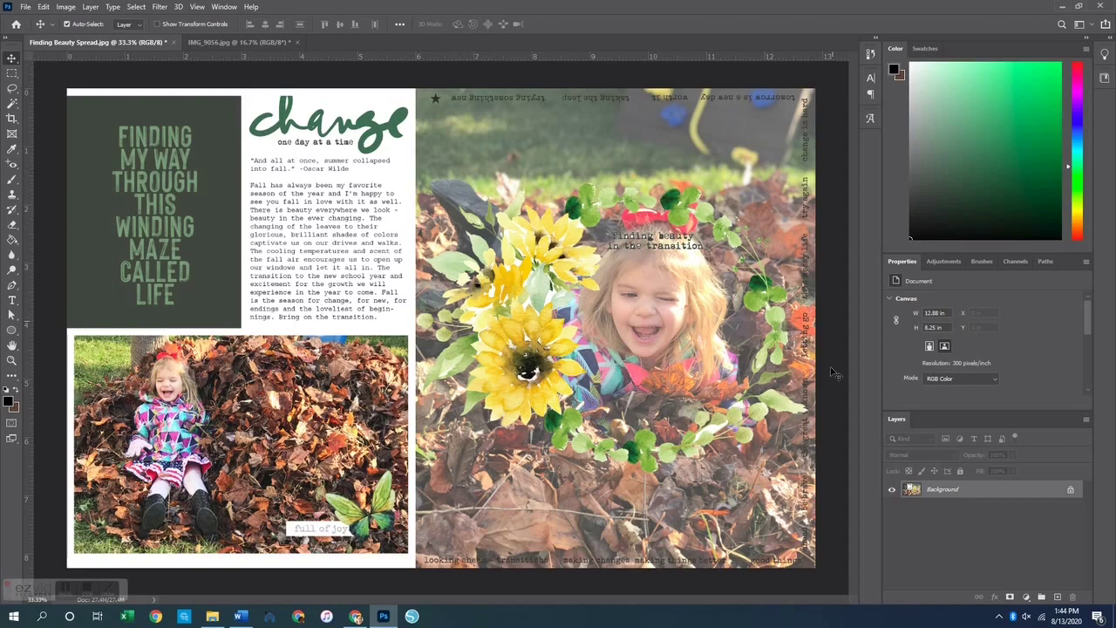
# - Unlock the leaf photo's background layer and lower its opacity to 55%
pyautogui.click(231, 42)
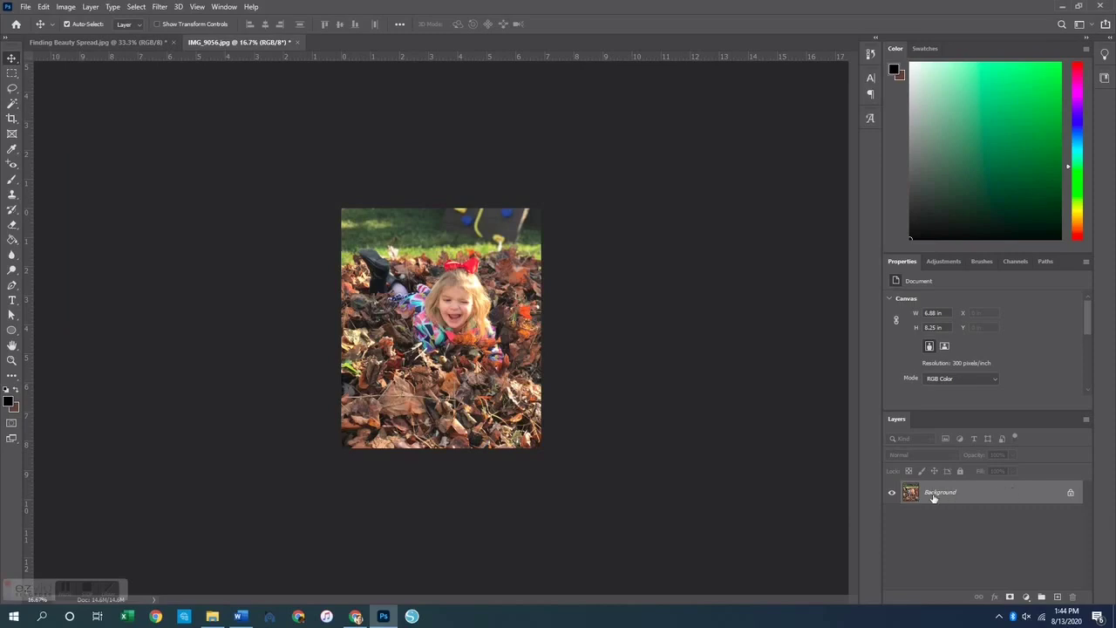
pyautogui.click(1072, 494)
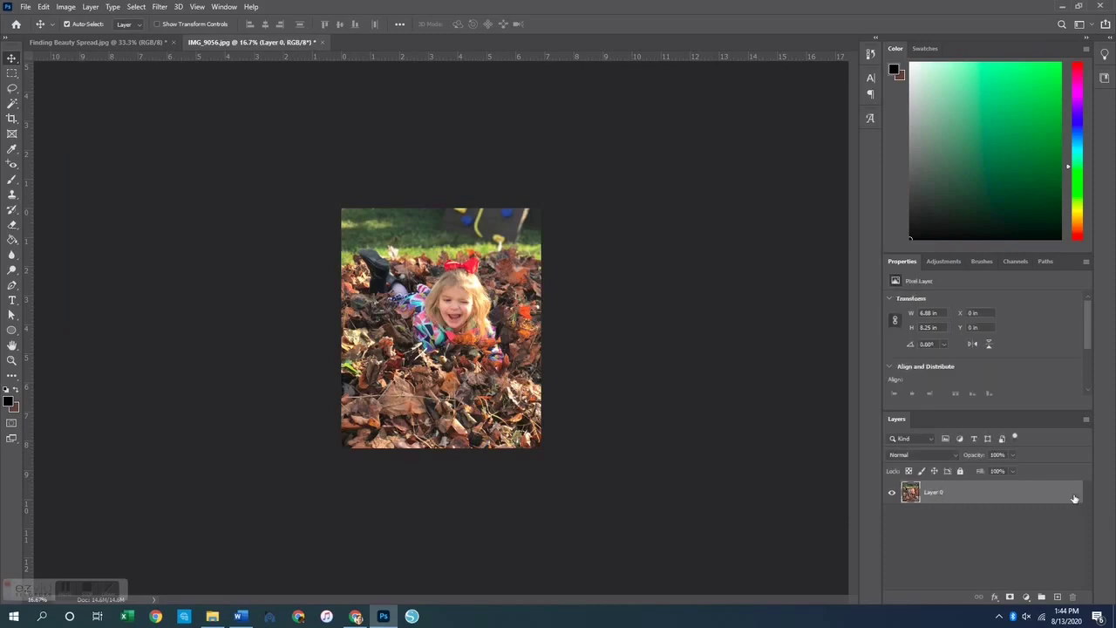
pyautogui.click(1013, 455)
pyautogui.click(955, 454)
pyautogui.write('50')
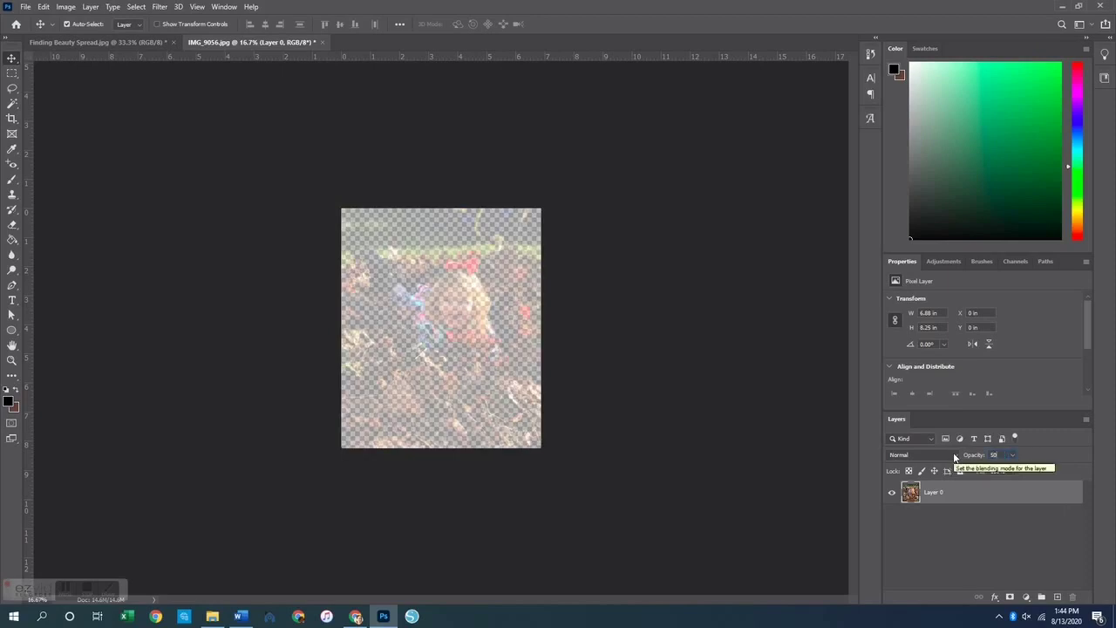
pyautogui.press('BackSpace')
pyautogui.press('BackSpace')
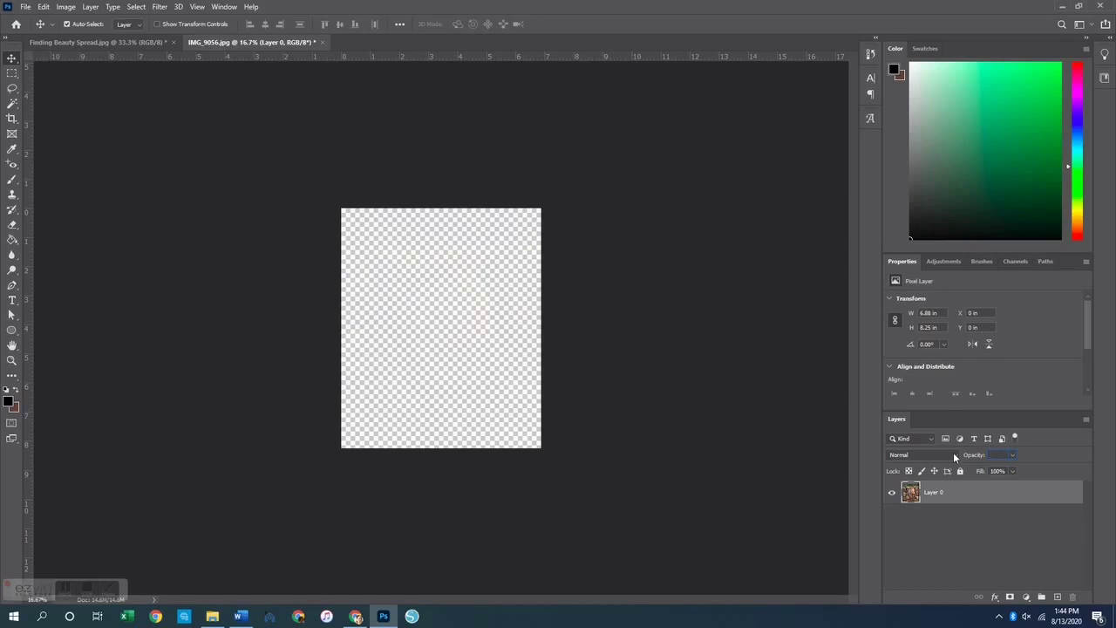
pyautogui.write('55')
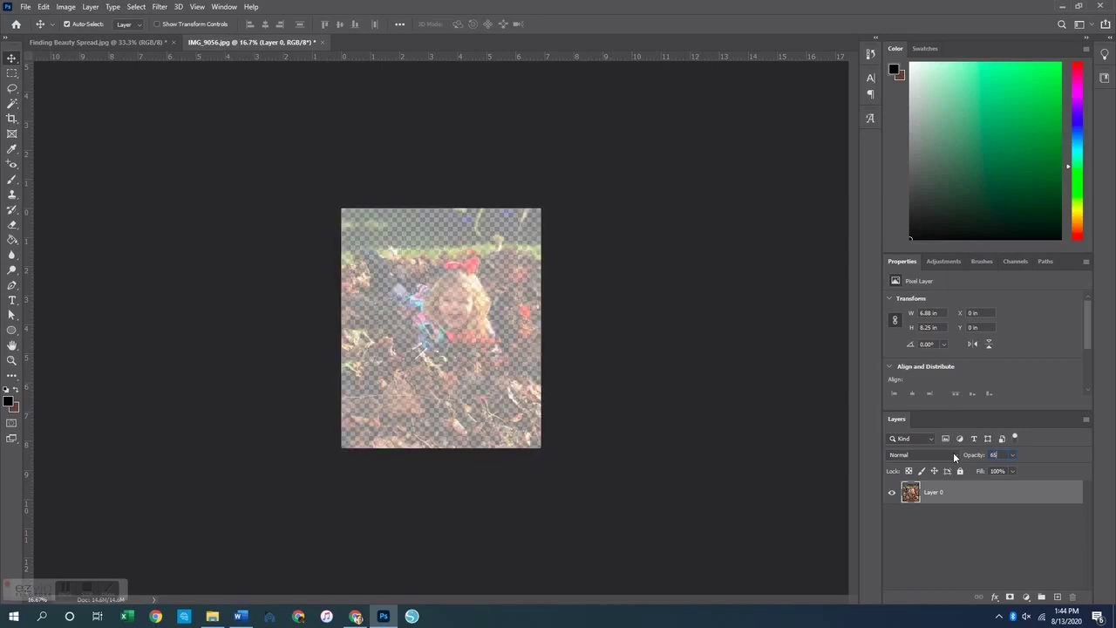
pyautogui.click(434, 293)
# - Turn the faded layer back into a background with Layer > New > Background from Layer
pyautogui.click(91, 7)
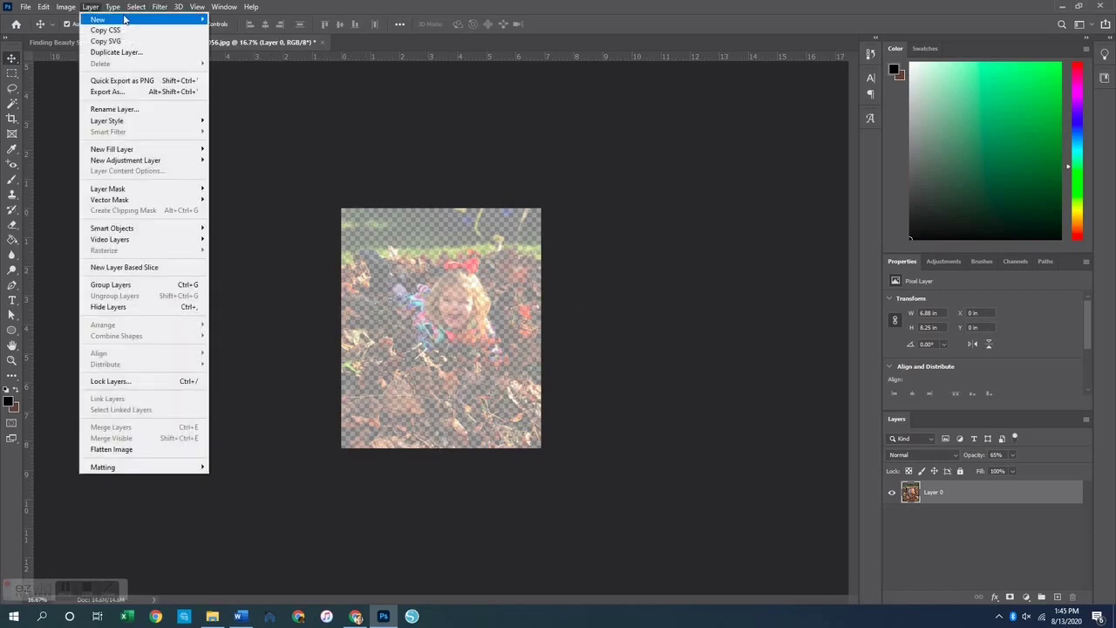
pyautogui.moveTo(109, 19)
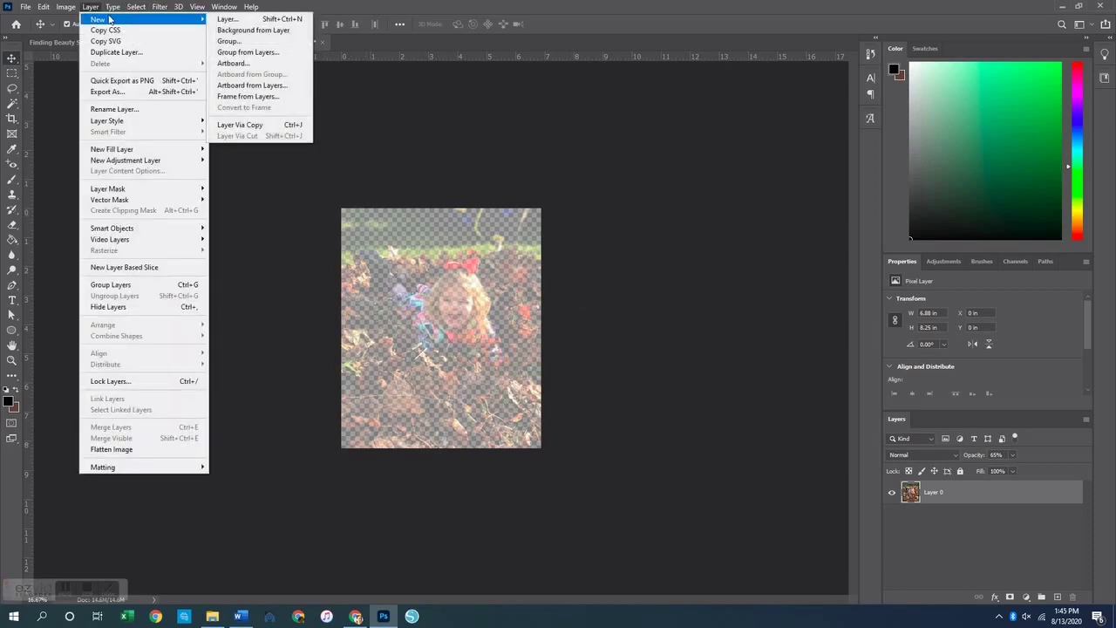
pyautogui.click(254, 31)
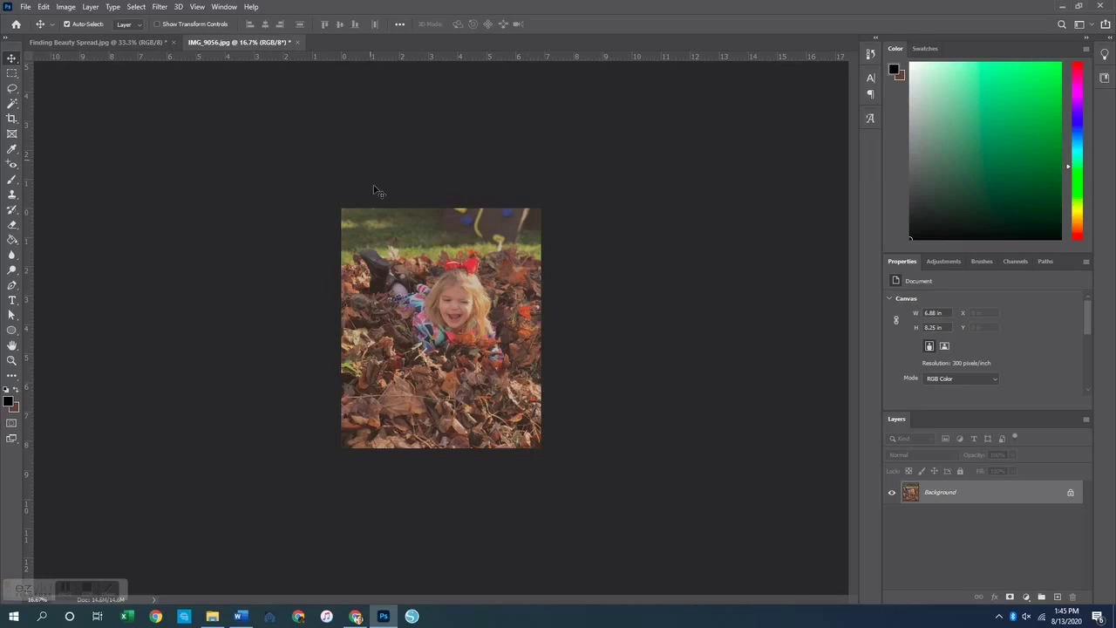
# - Zoom in on the leaf photo and open AEdwards_ClearPhraseStickerSheet.png
pyautogui.click(12, 359)
pyautogui.click(460, 348)
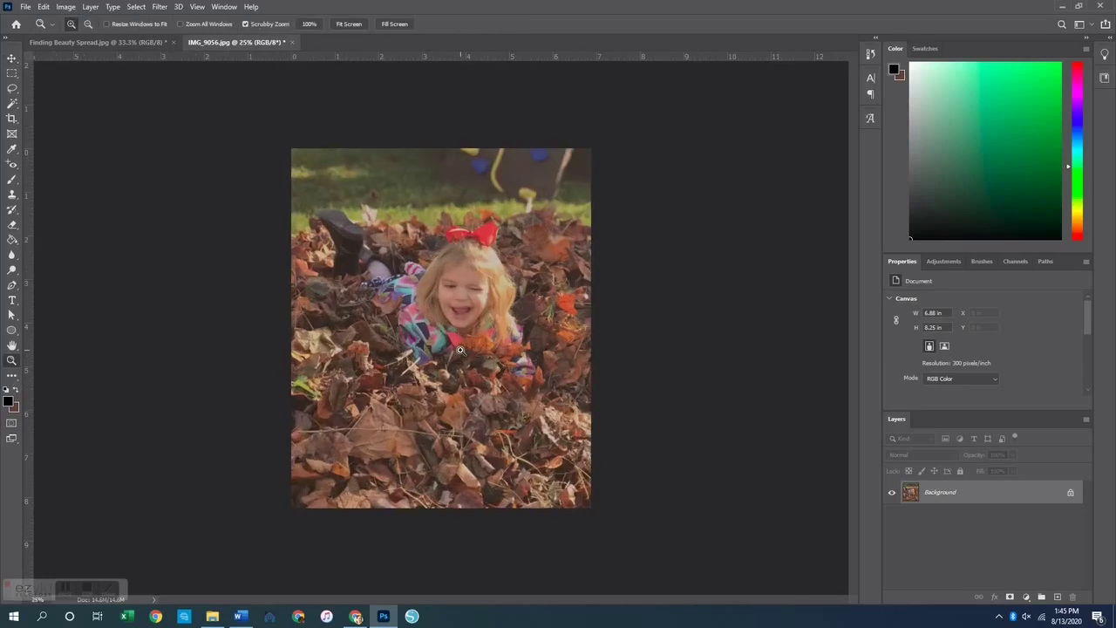
pyautogui.click(11, 57)
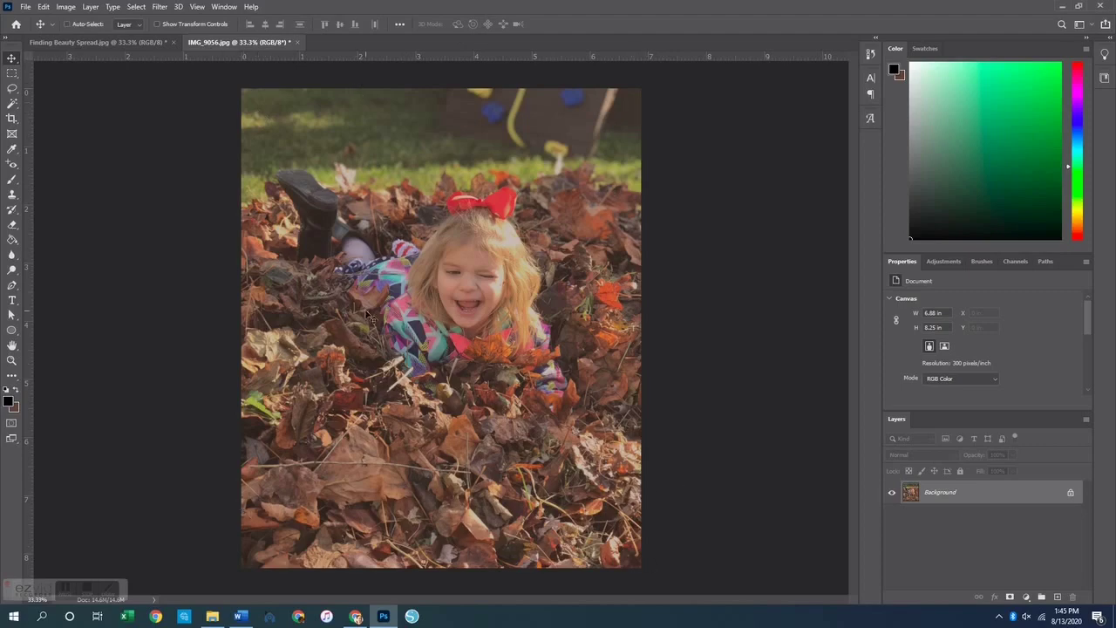
pyautogui.hotkey('ctrl', 'o')
pyautogui.doubleClick(562, 214)
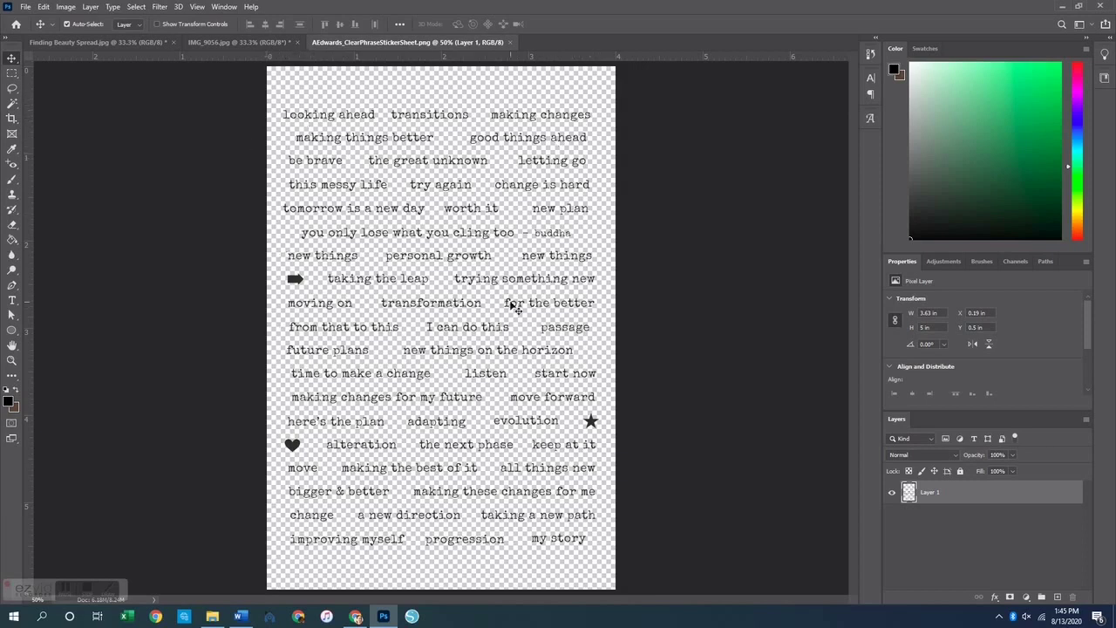
# - Marquee-select the top phrase row, copy it to a new layer with Layer Via Copy, and go to IMG_9056.jpg
pyautogui.click(11, 73)
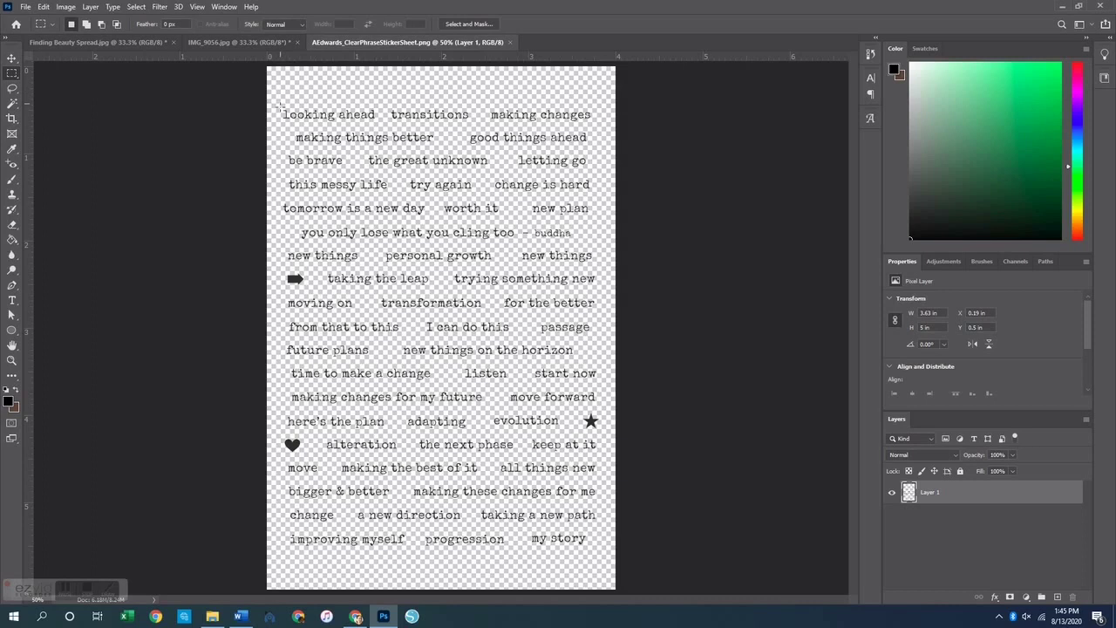
pyautogui.rightClick(11, 75)
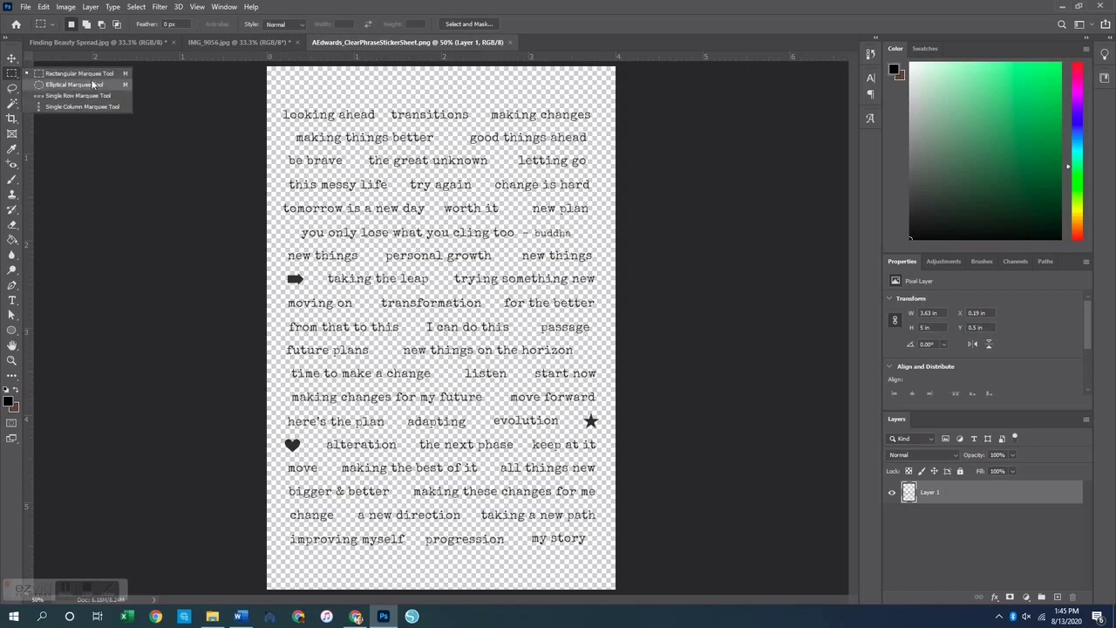
pyautogui.click(81, 75)
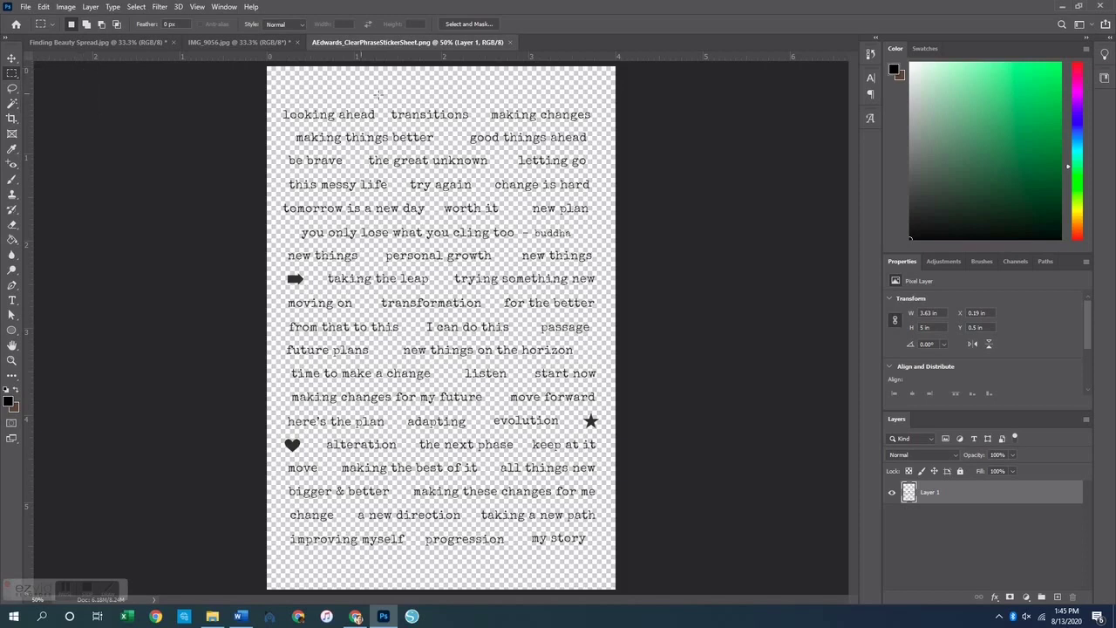
pyautogui.moveTo(280, 108); pyautogui.dragTo(596, 128)
pyautogui.click(596, 128)
pyautogui.rightClick(466, 123)
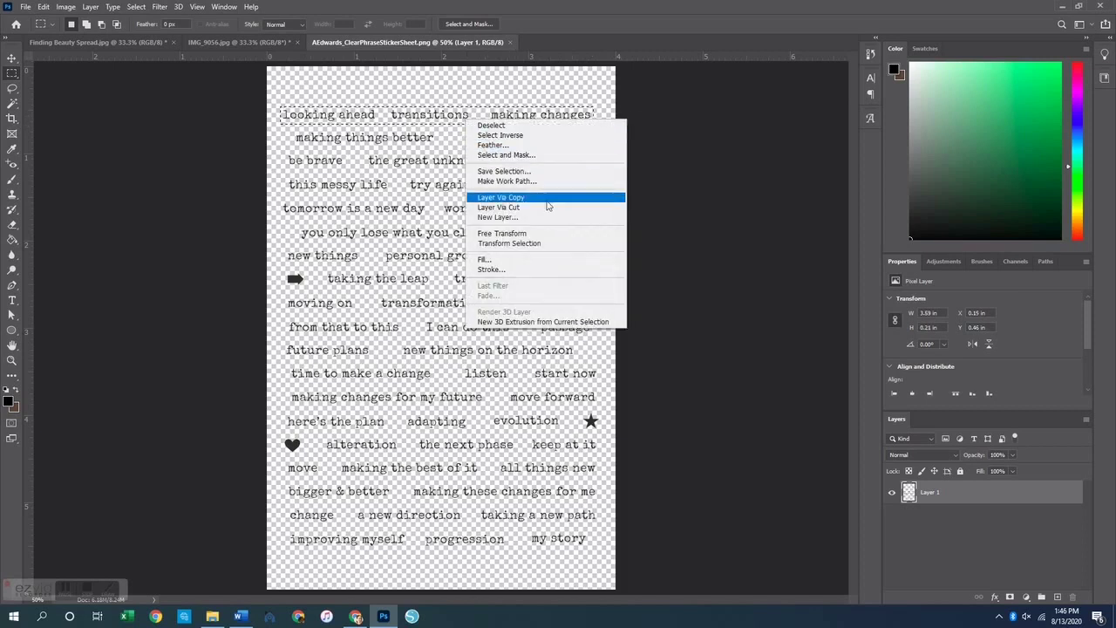
pyautogui.click(515, 197)
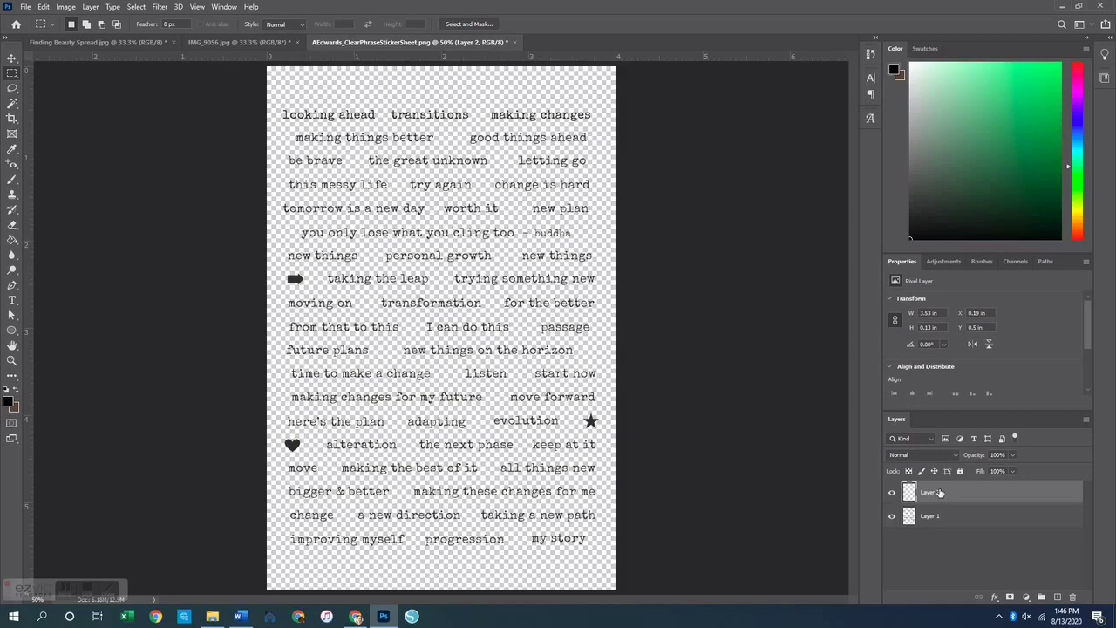
pyautogui.click(213, 41)
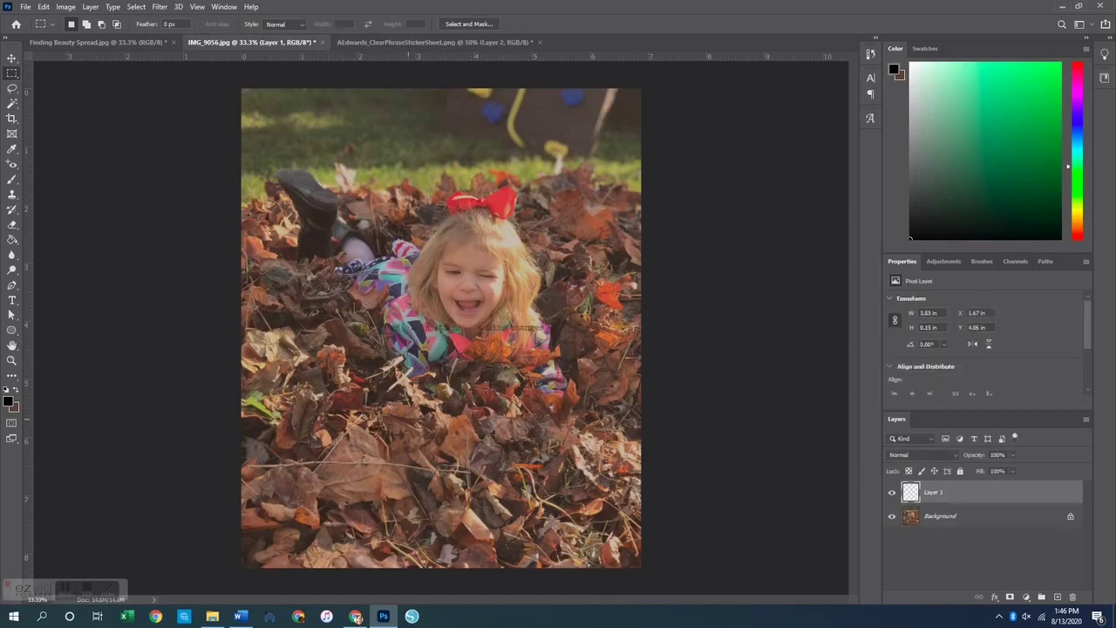
# - Move the phrase strip down to the photo's bottom edge with Free Transform
pyautogui.click(11, 58)
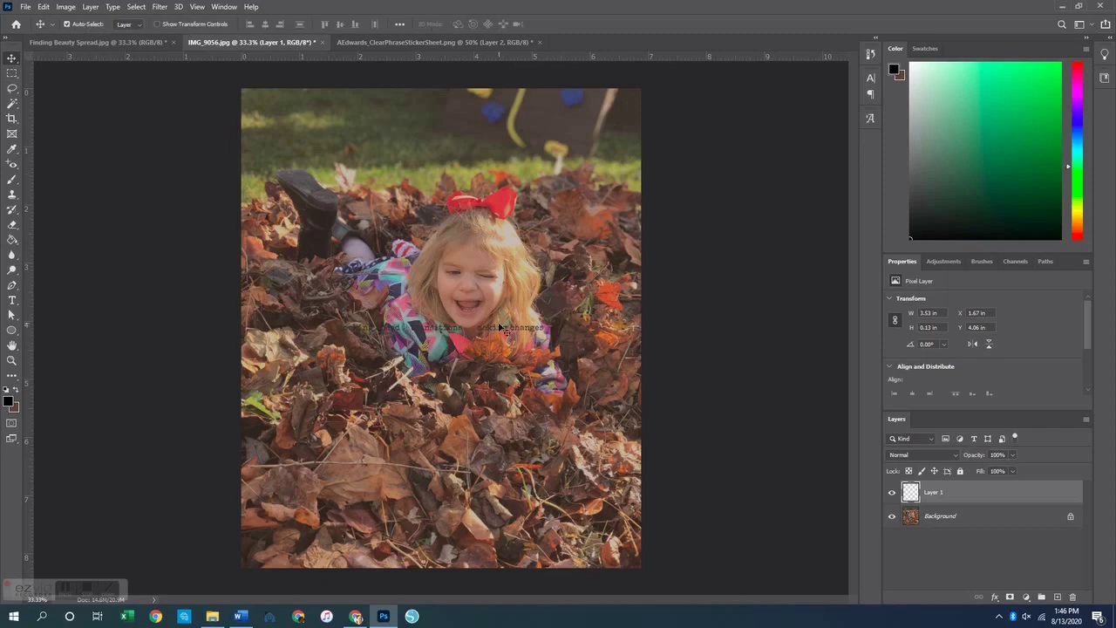
pyautogui.hotkey('ctrl', 't')
pyautogui.moveTo(512, 332); pyautogui.dragTo(425, 563)
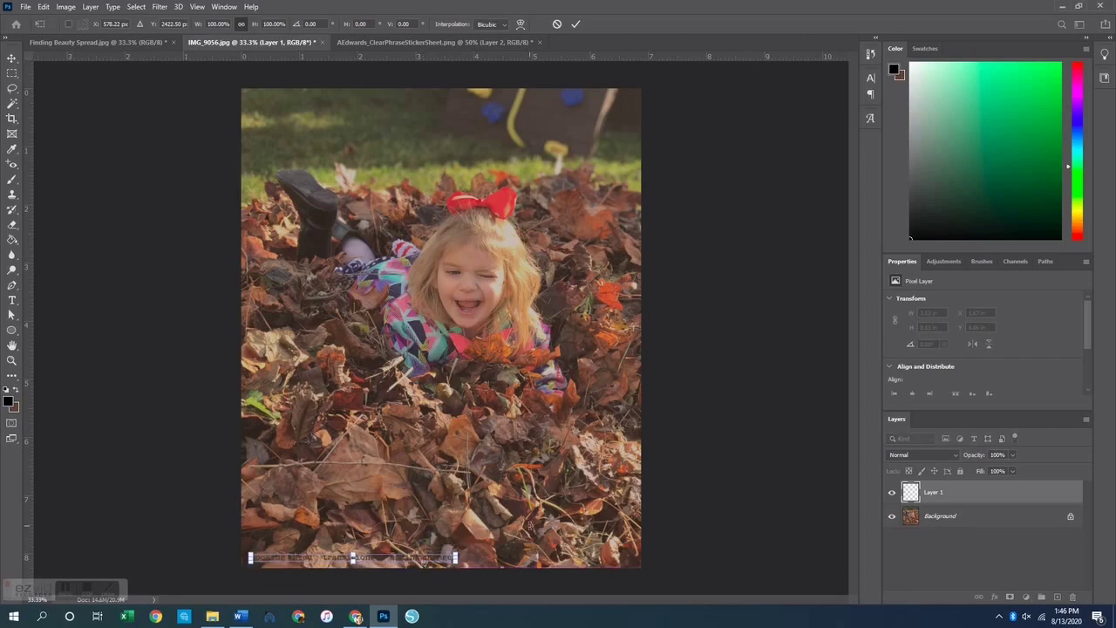
pyautogui.press('Return')
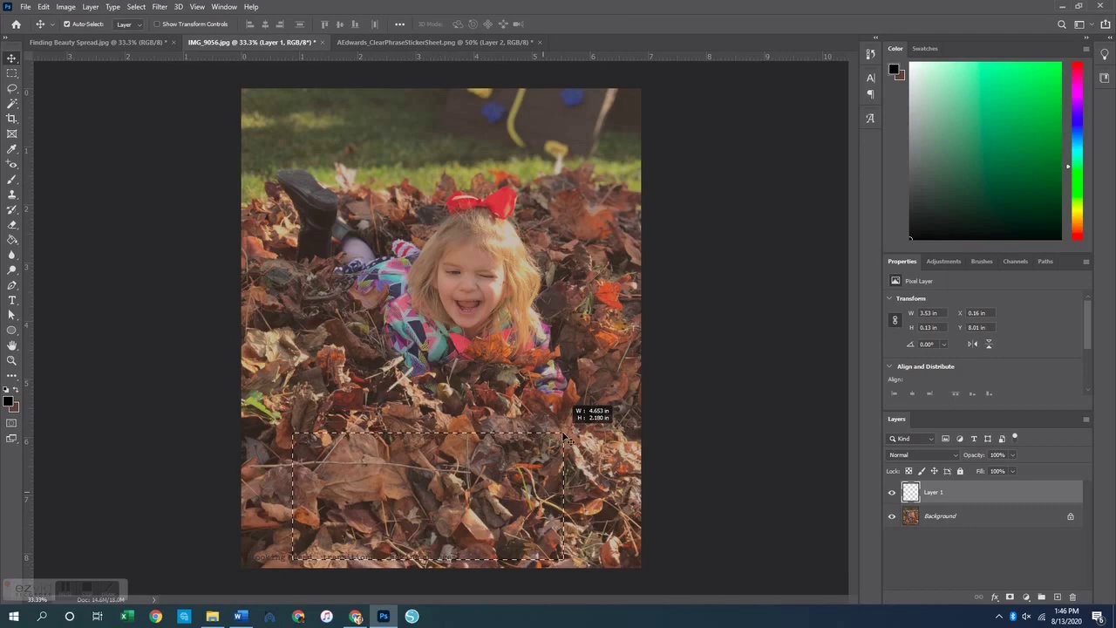
pyautogui.click(723, 515)
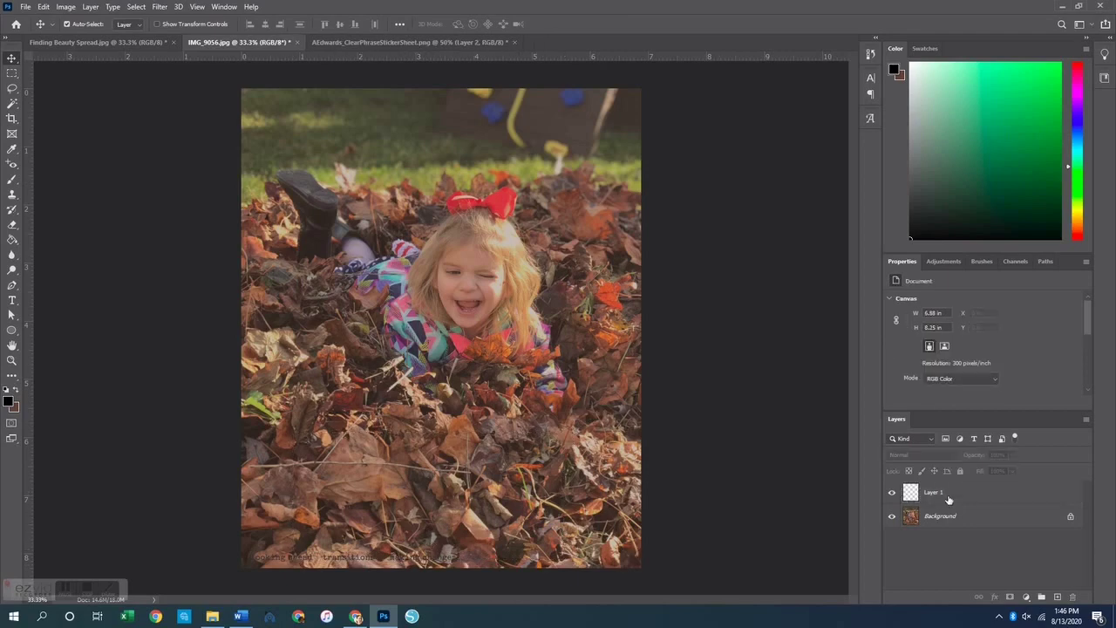
pyautogui.click(949, 499)
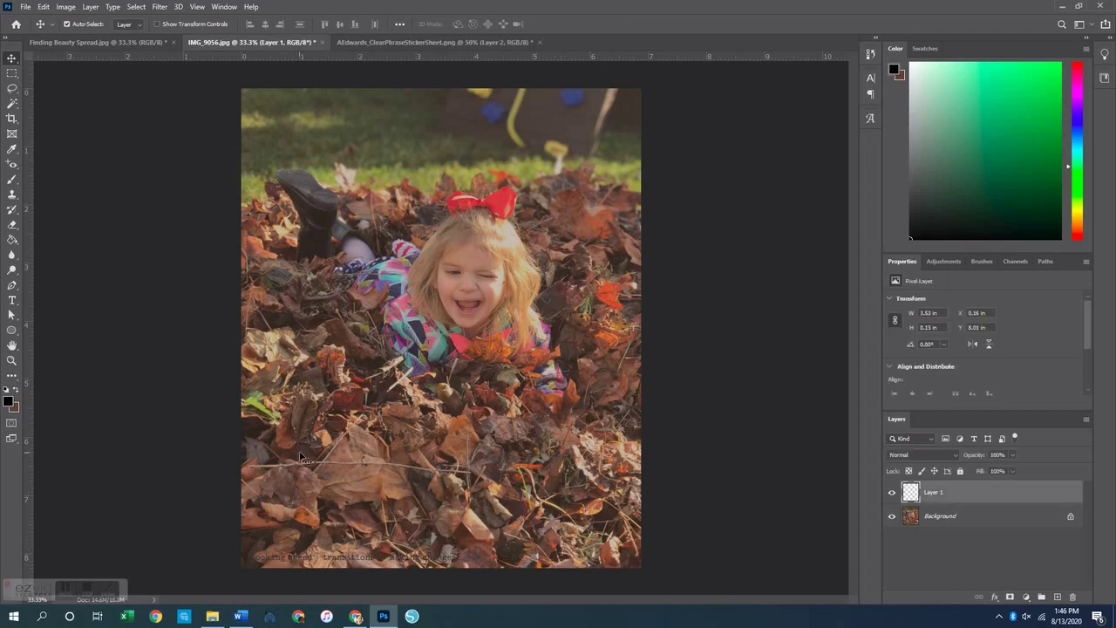
pyautogui.moveTo(375, 560); pyautogui.dragTo(372, 560)
# - Rotate the phrase strip 180°, move it to the top edge, then delete the layer
pyautogui.hotkey('ctrl', 't')
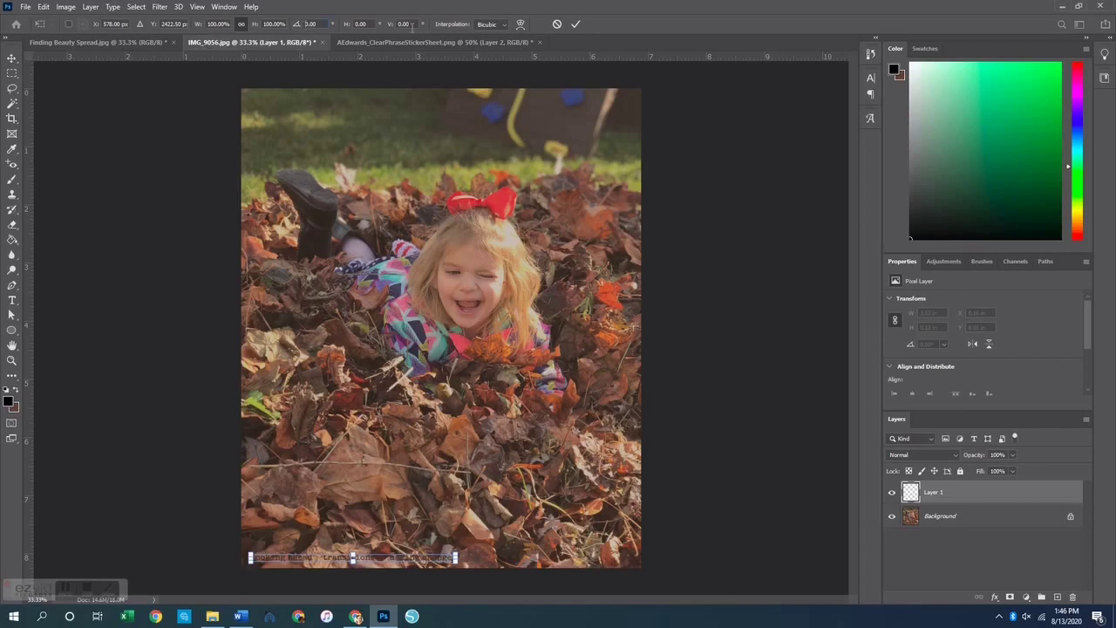
pyautogui.write('-90')
pyautogui.press('Return')
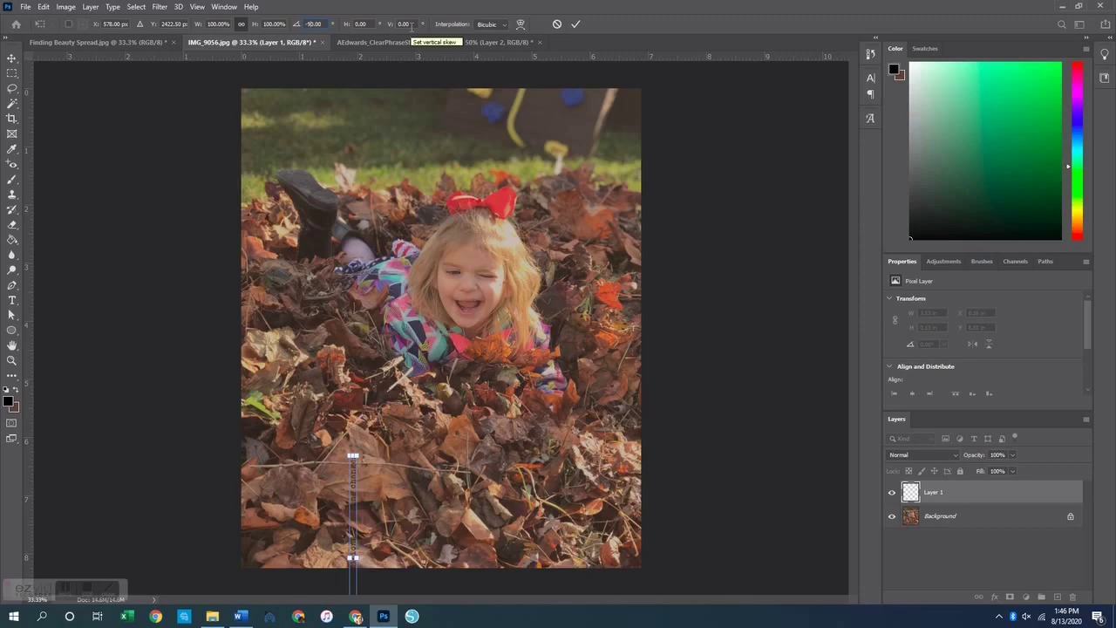
pyautogui.write('-180')
pyautogui.press('Return')
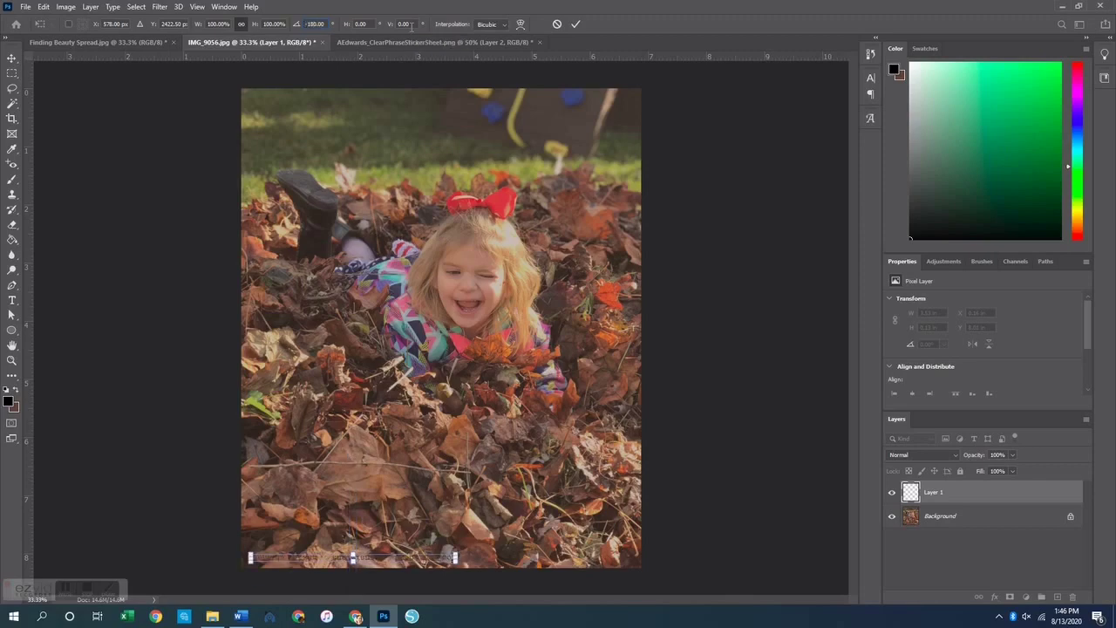
pyautogui.write('180')
pyautogui.press('Return')
pyautogui.moveTo(402, 561); pyautogui.dragTo(403, 103)
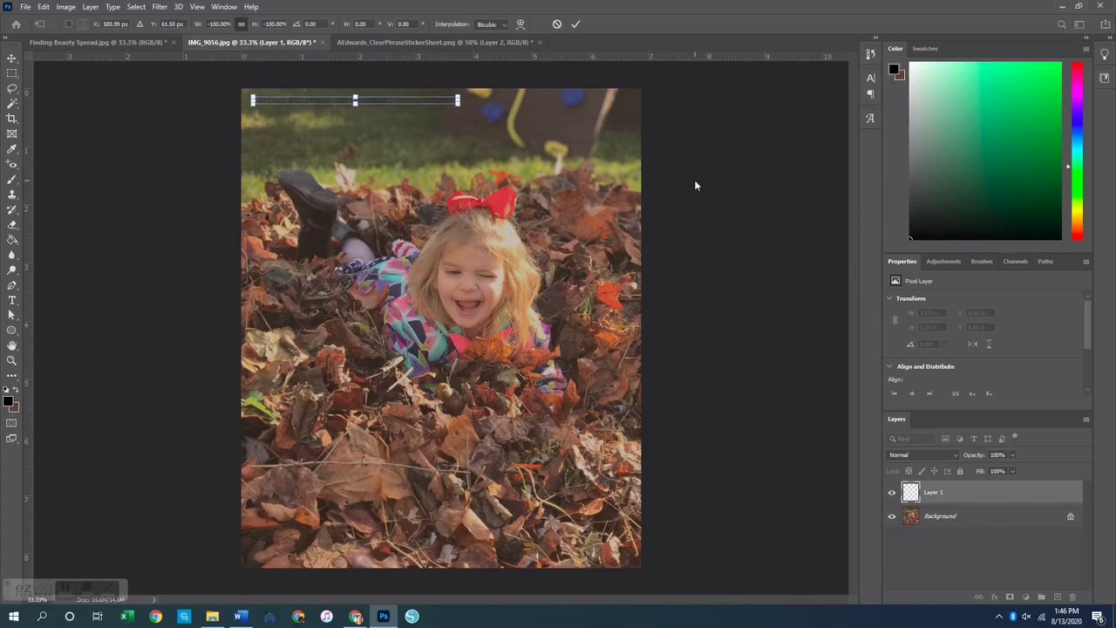
pyautogui.press('Return')
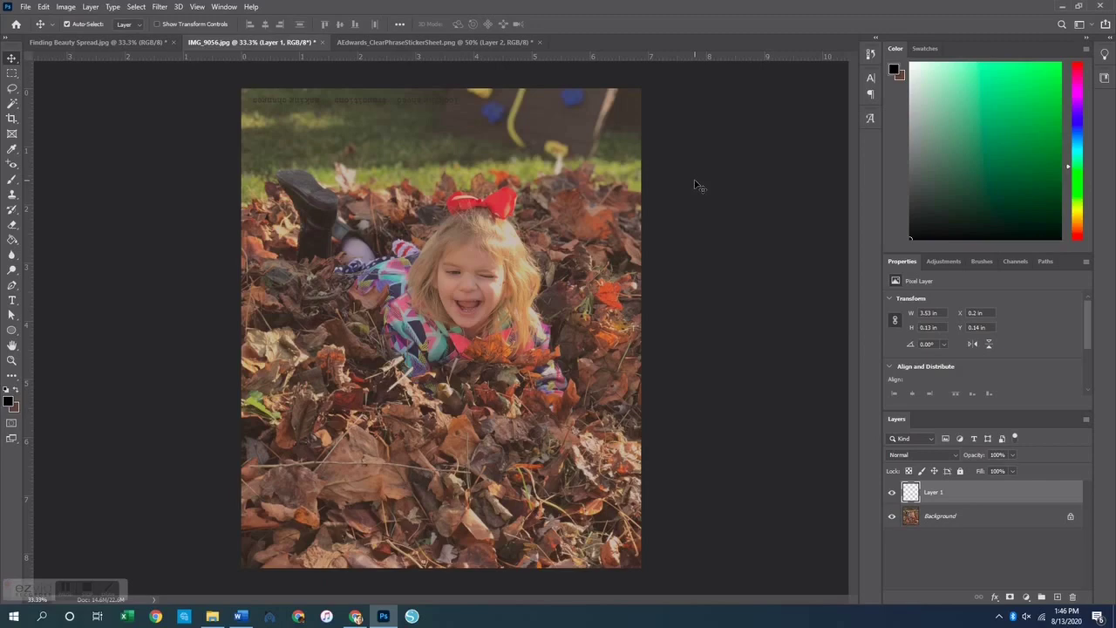
pyautogui.press('Delete')
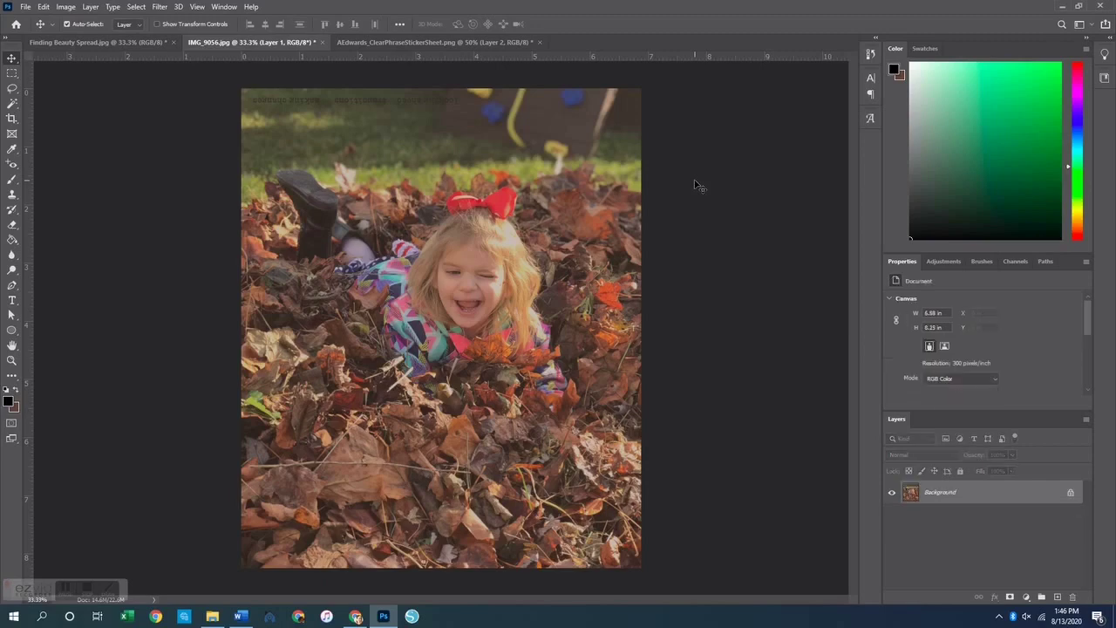
# - Add a new blank Layer 1 to the leaf-pile photo from the Layers panel menu
pyautogui.click(418, 45)
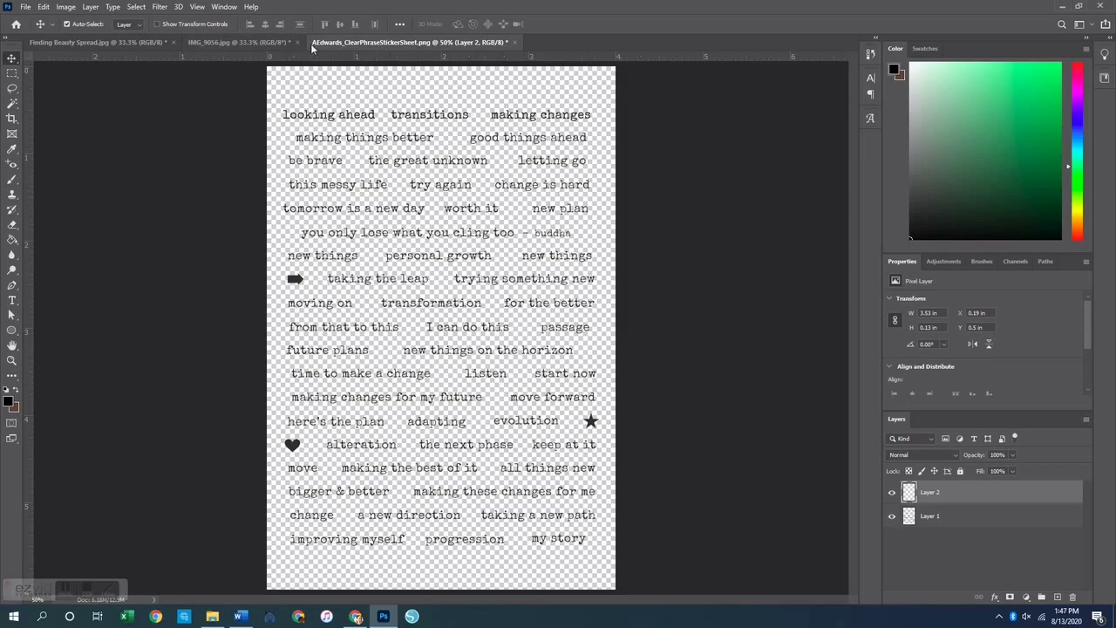
pyautogui.click(244, 44)
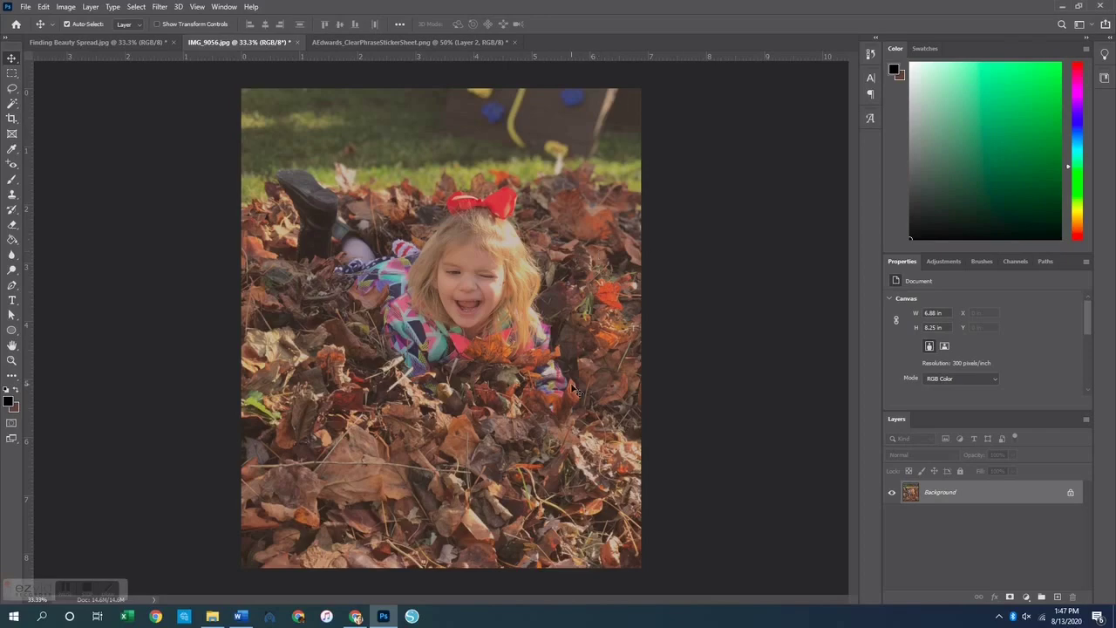
pyautogui.click(1086, 261)
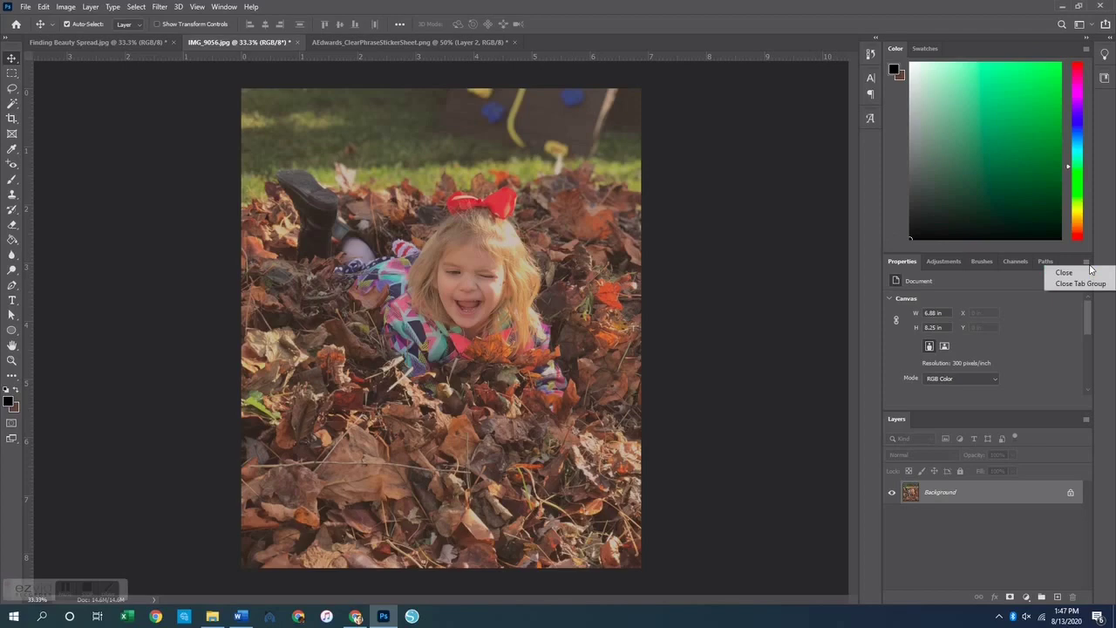
pyautogui.click(1086, 420)
pyautogui.click(1086, 420)
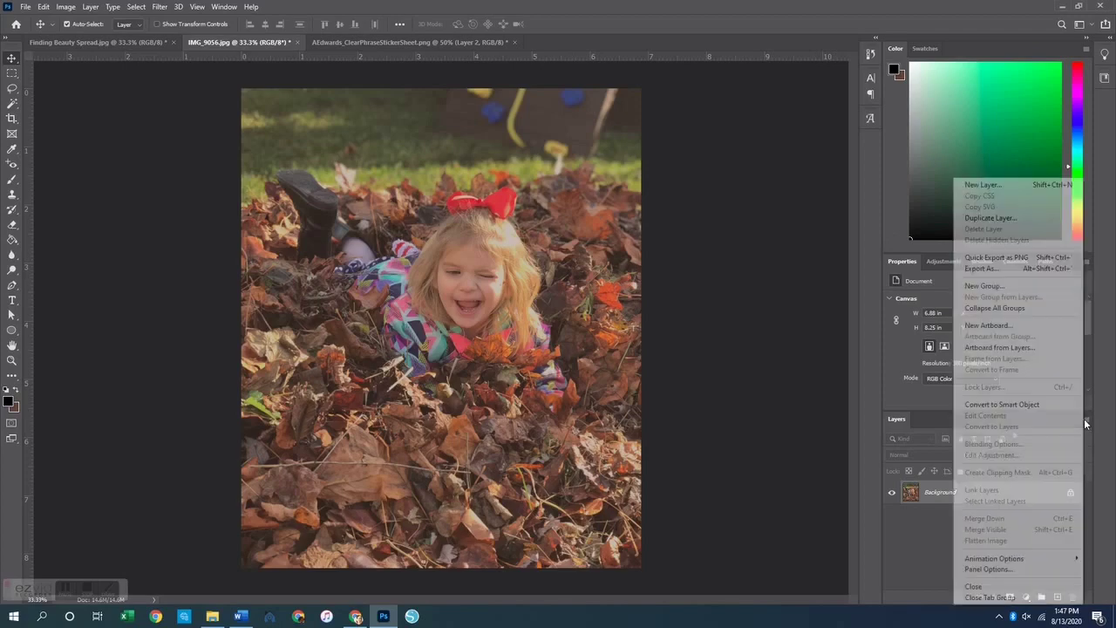
pyautogui.click(981, 185)
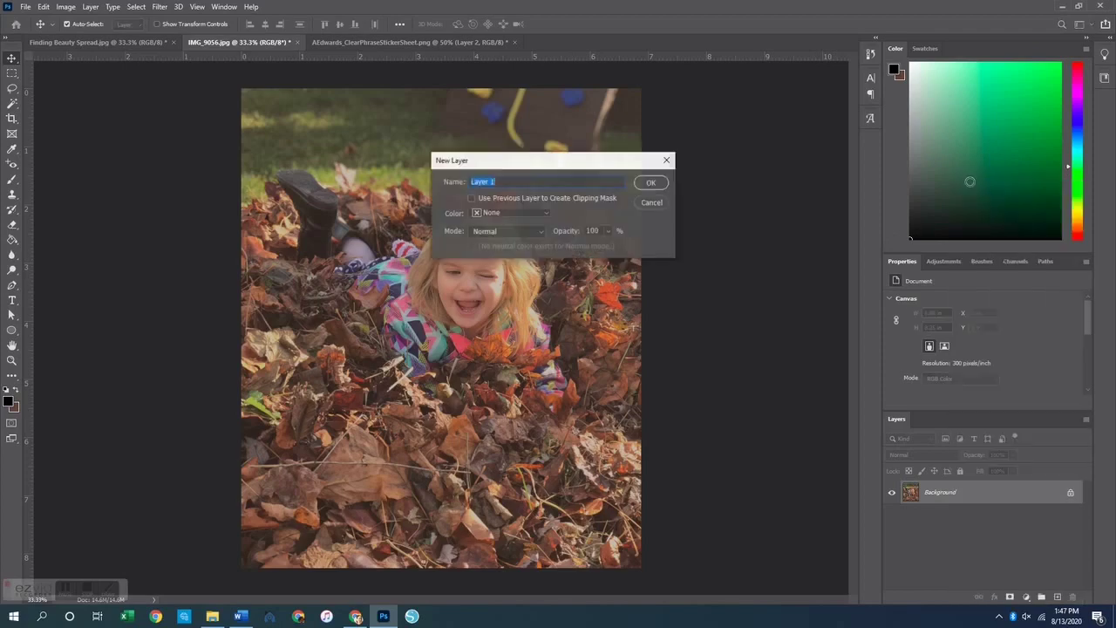
pyautogui.click(651, 182)
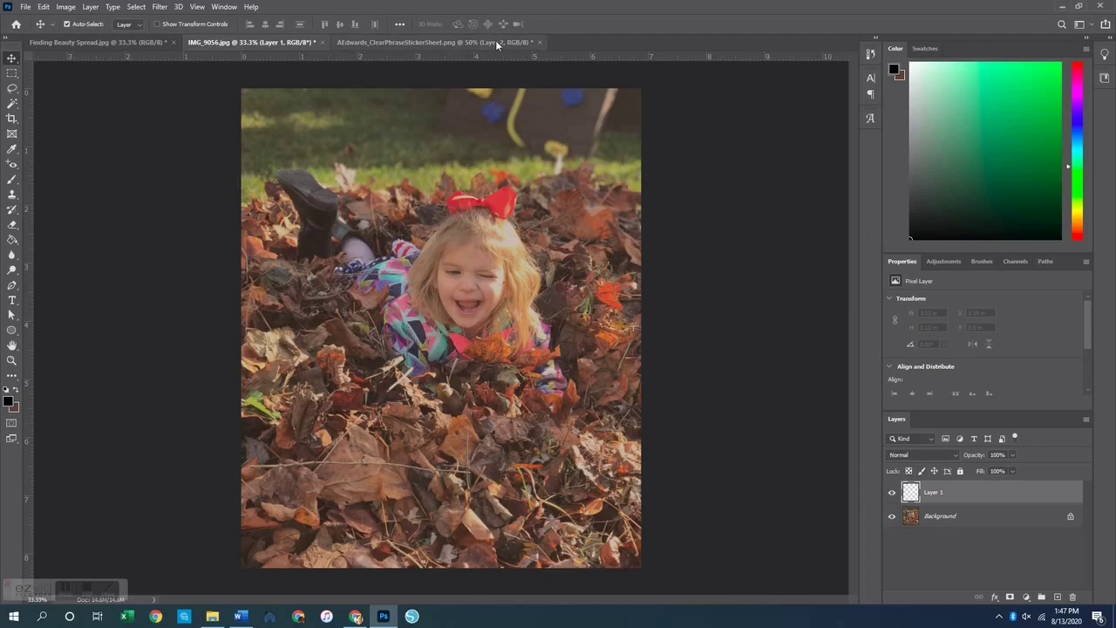
# - Paste the phrase strip, undo the paste, and go back to the phrase sticker sheet
pyautogui.hotkey('ctrl', 'v')
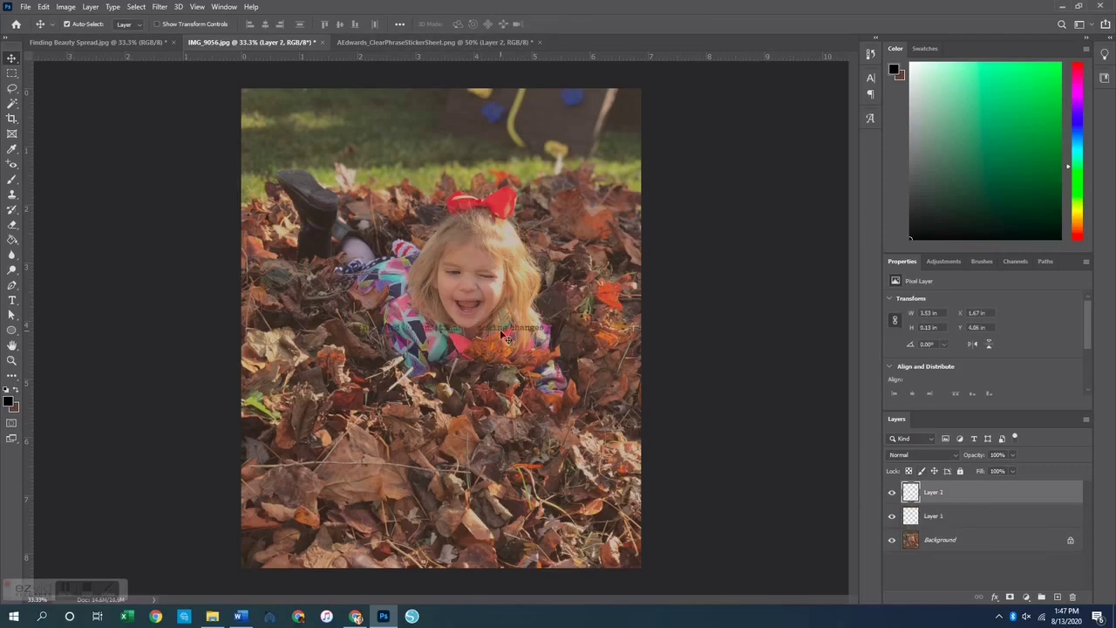
pyautogui.hotkey('ctrl', 'z')
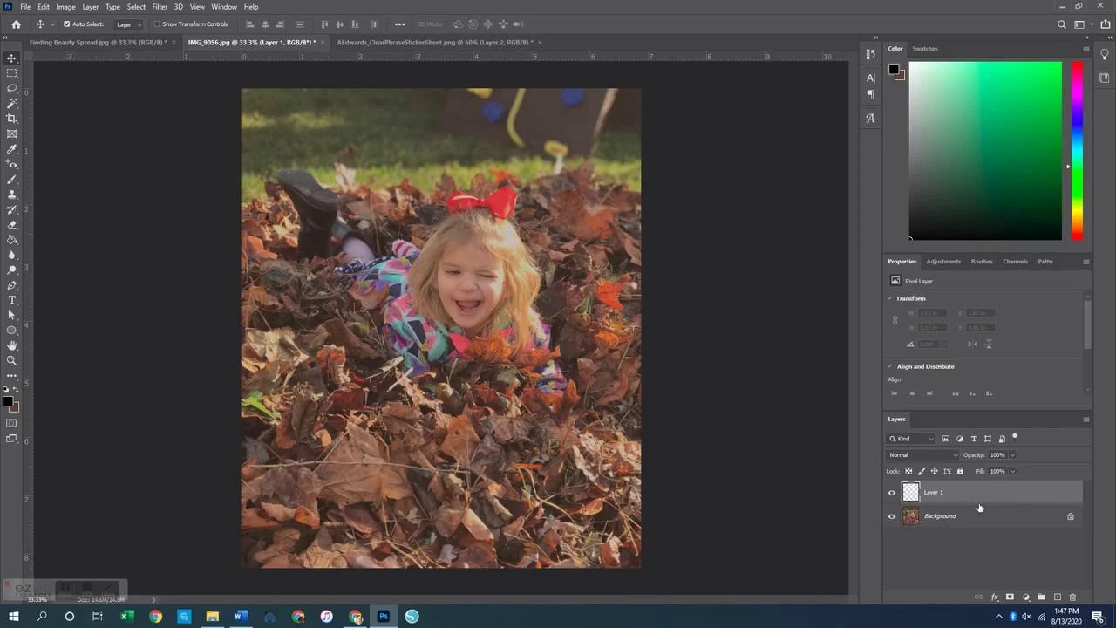
pyautogui.hotkey('ctrl', 'z')
pyautogui.click(427, 45)
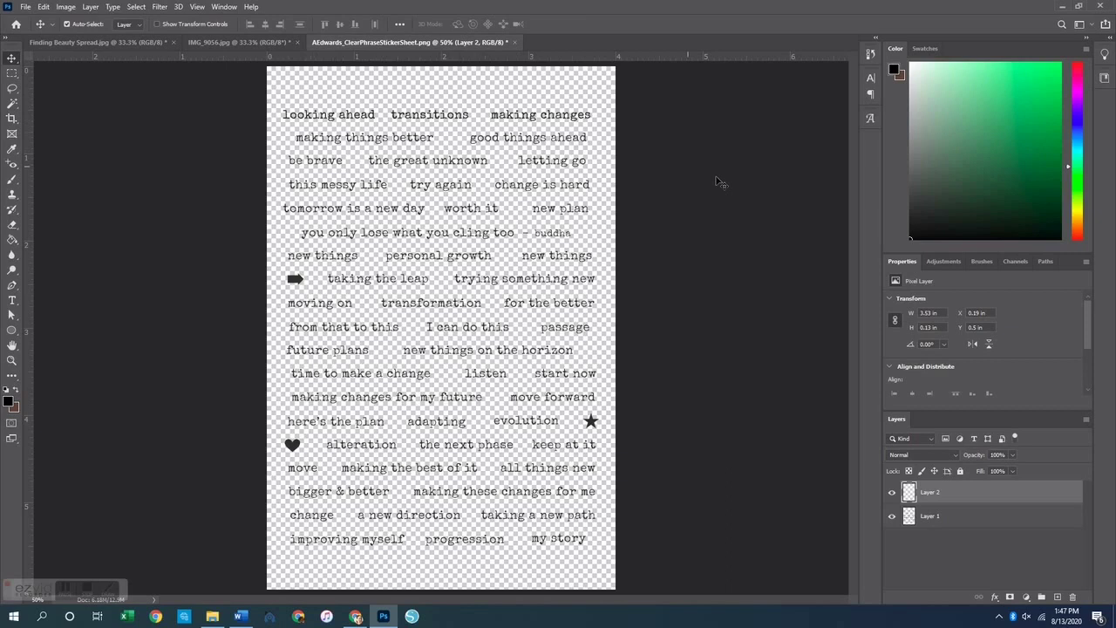
# - Merge Layer 2 into Layer 1, then try and remove a Hue/Saturation Lightness +100 adjustment
pyautogui.hotkey('ctrl', 'e')
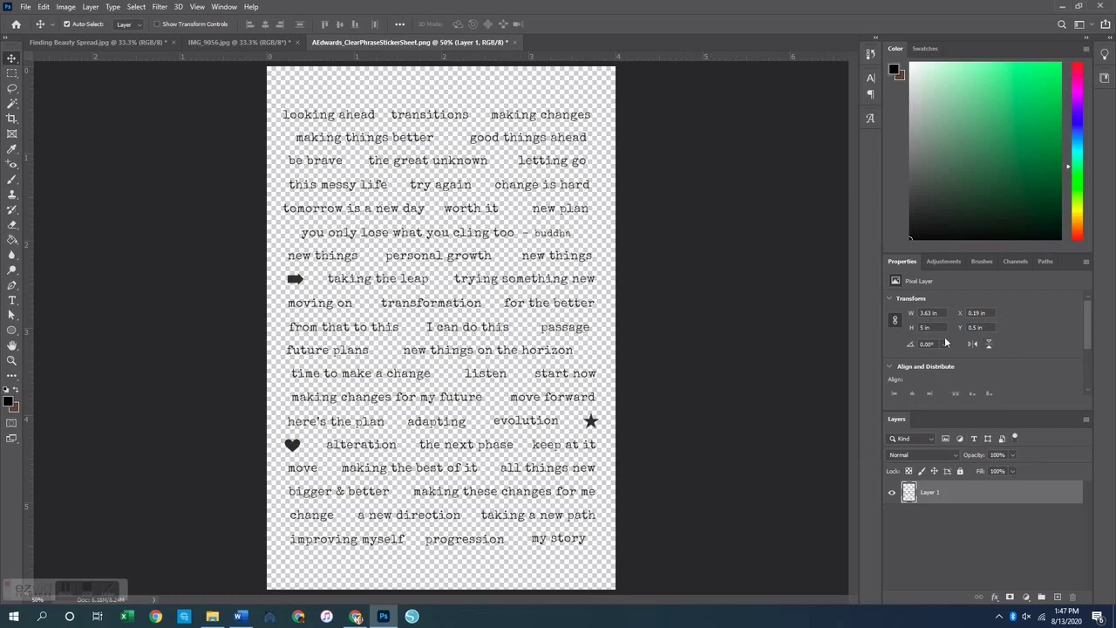
pyautogui.click(945, 261)
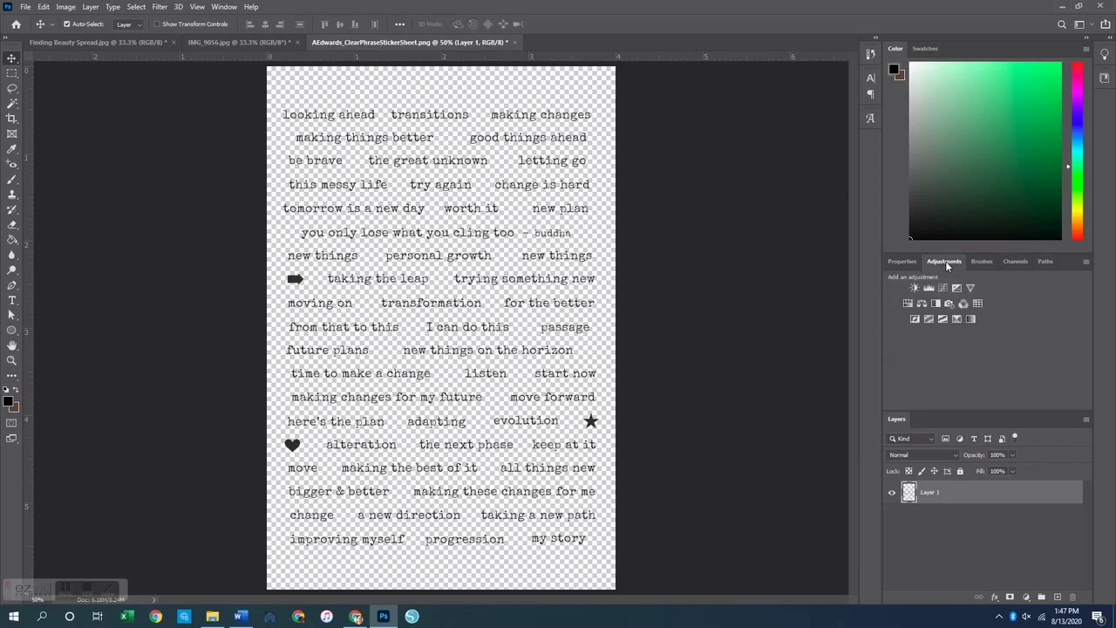
pyautogui.click(908, 304)
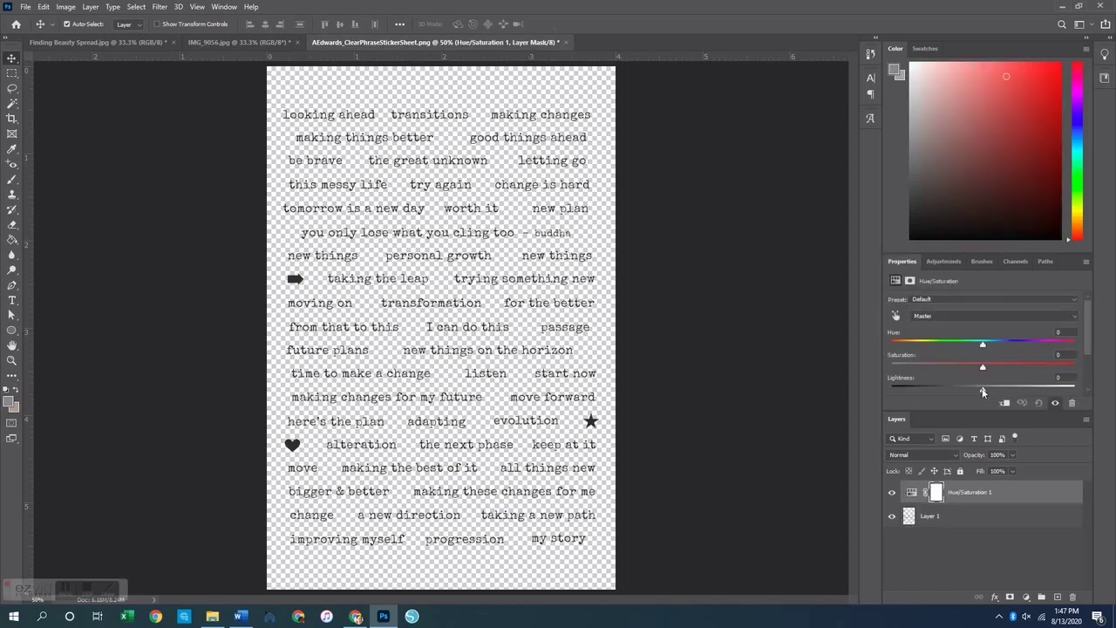
pyautogui.moveTo(983, 392); pyautogui.dragTo(1077, 387)
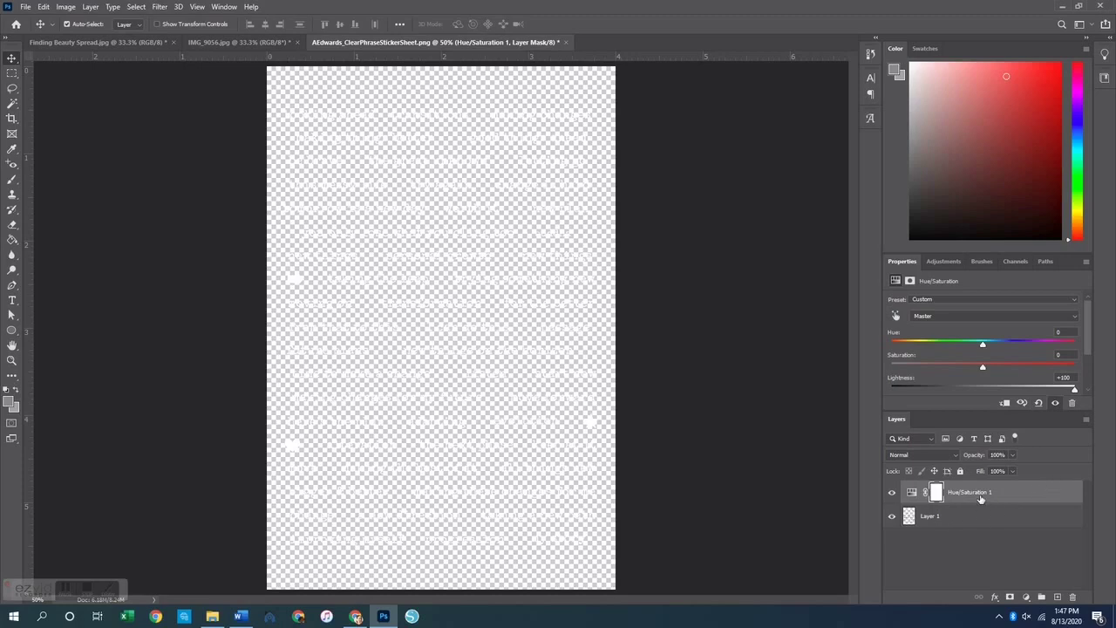
pyautogui.hotkey('ctrl', 'e')
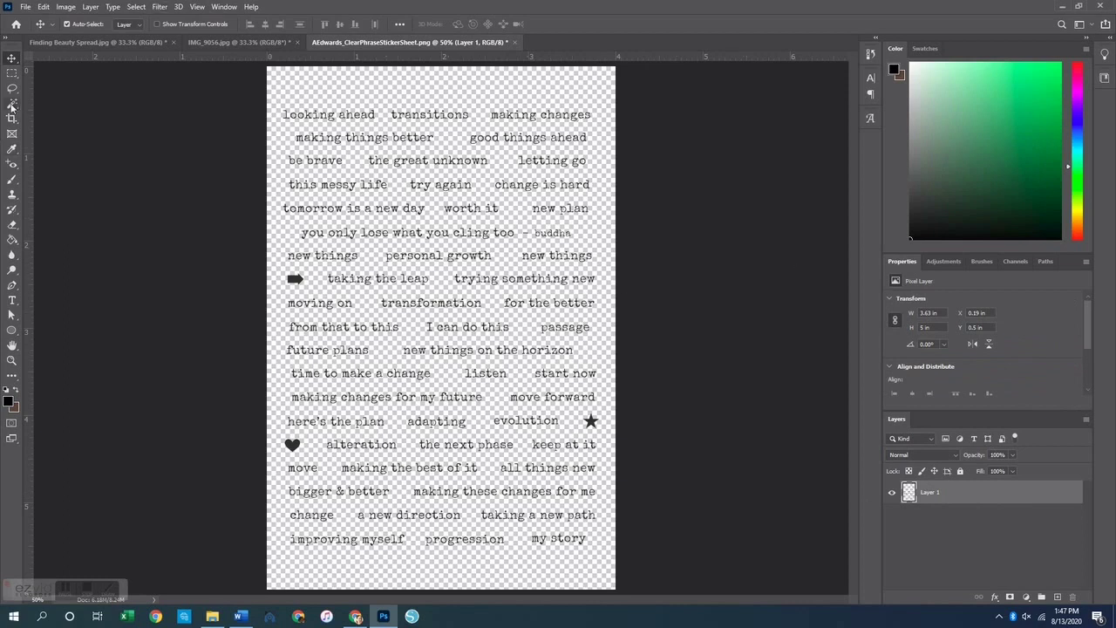
# - Marquee-select the top two phrase rows and copy each with Layer Via Copy, creating Layers 2 and 3
pyautogui.click(12, 74)
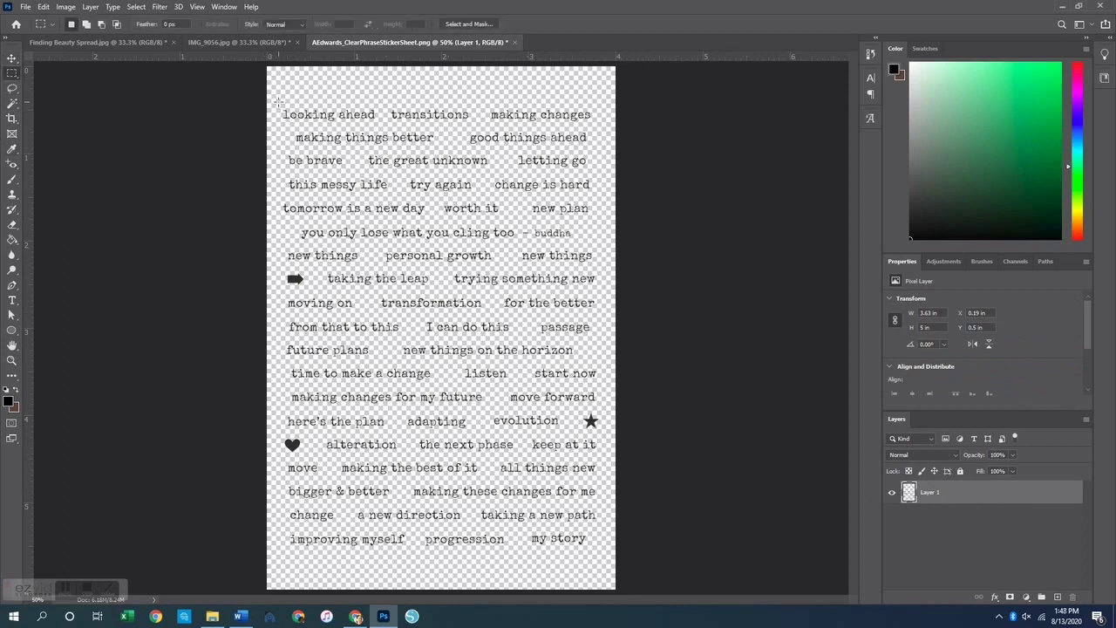
pyautogui.moveTo(278, 102); pyautogui.dragTo(594, 127)
pyautogui.rightClick(580, 126)
pyautogui.click(634, 199)
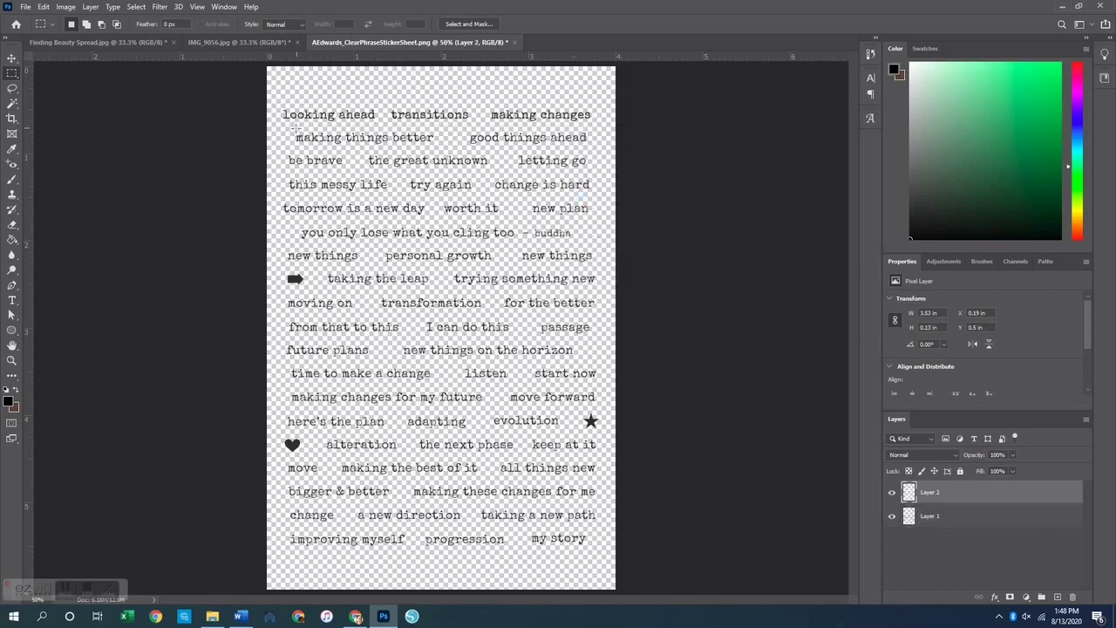
pyautogui.moveTo(295, 127); pyautogui.dragTo(582, 139)
pyautogui.rightClick(580, 140)
pyautogui.click(860, 482)
pyautogui.click(929, 516)
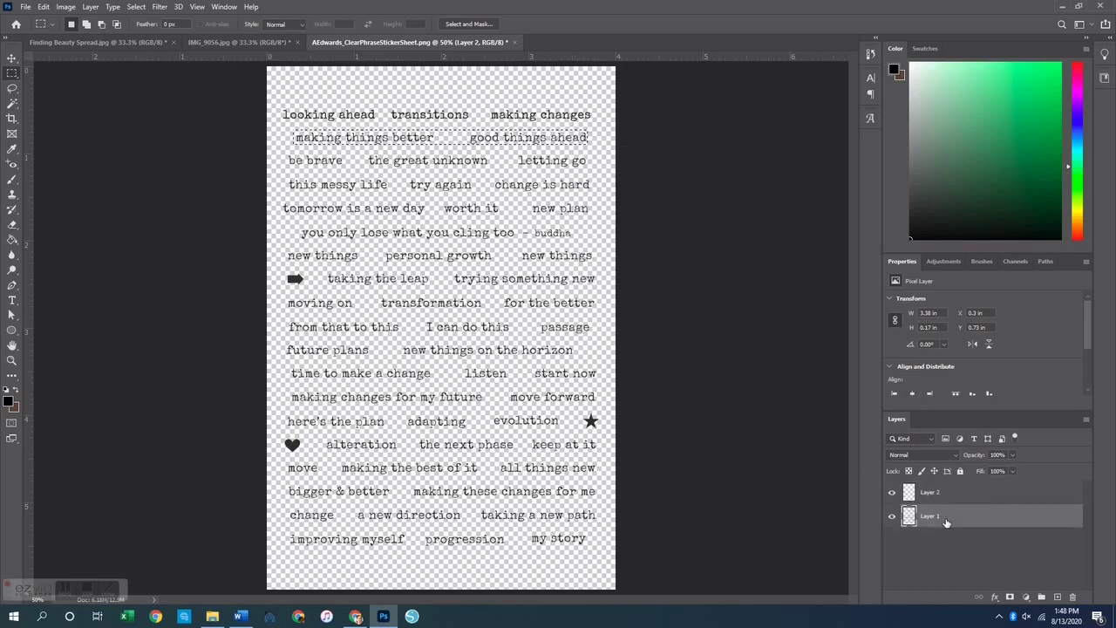
pyautogui.rightClick(476, 141)
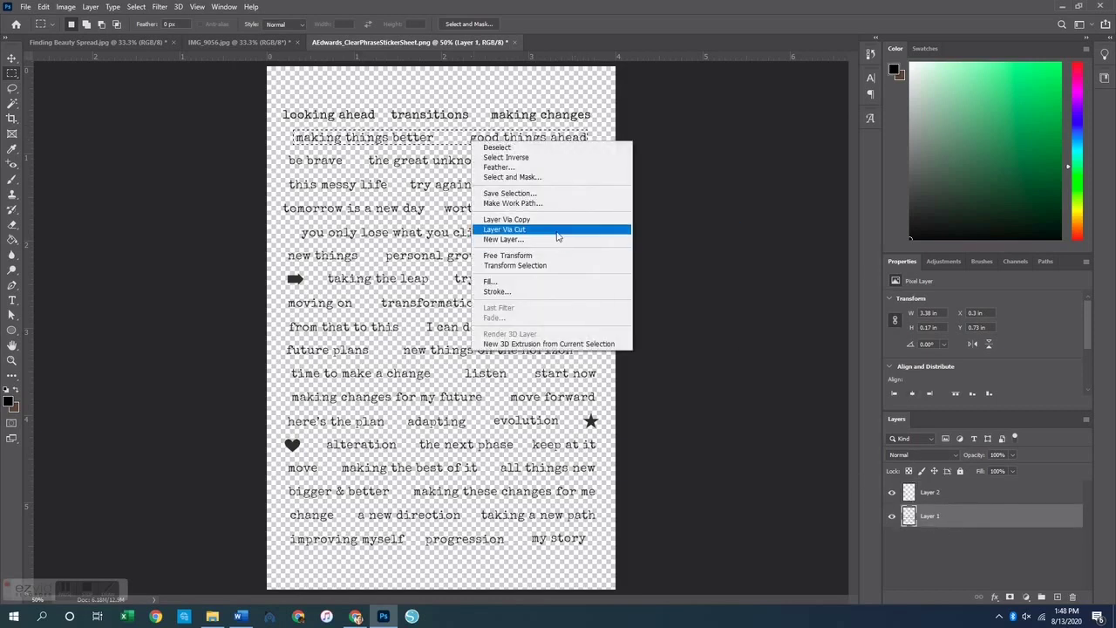
pyautogui.click(567, 220)
pyautogui.click(931, 502)
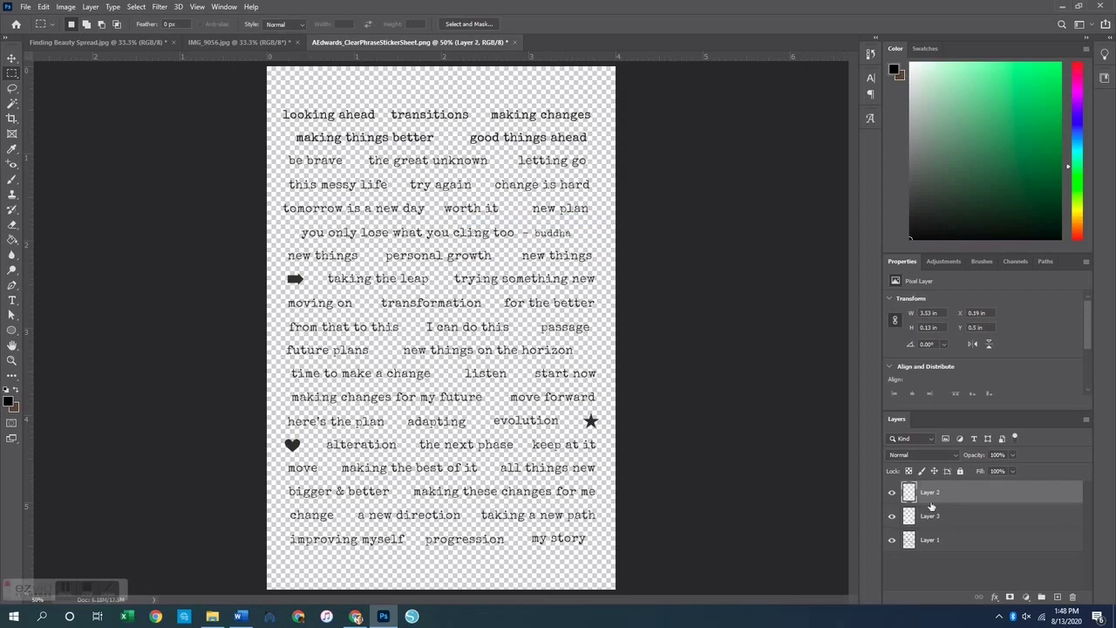
# - Add a Hue/Saturation Lightness +100 adjustment and merge it into Layer 2 to whiten its phrases
pyautogui.click(941, 262)
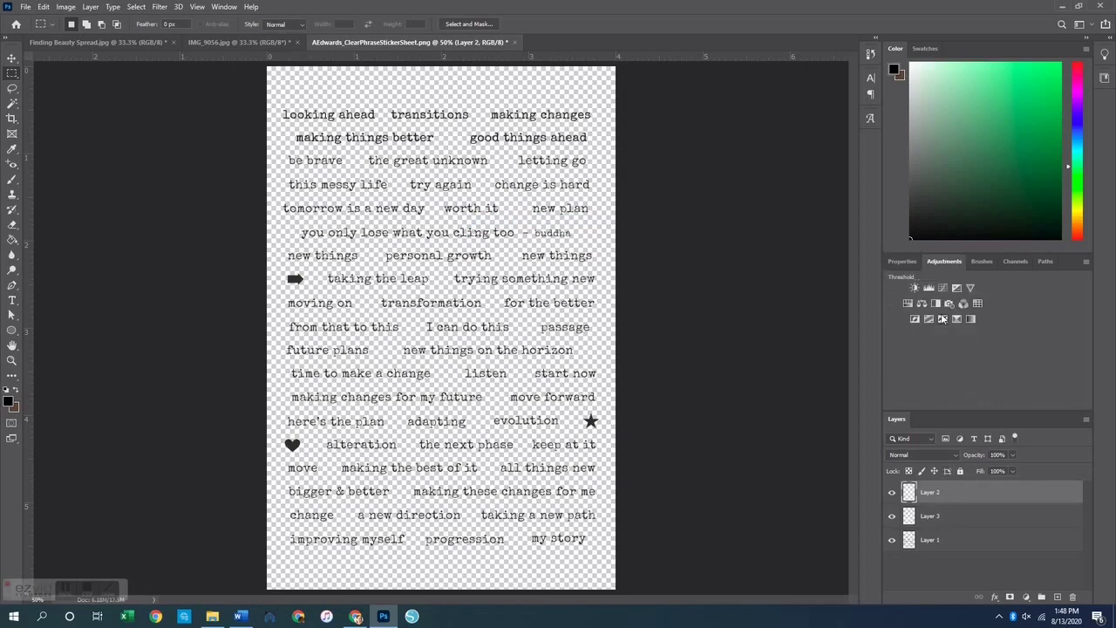
pyautogui.click(973, 564)
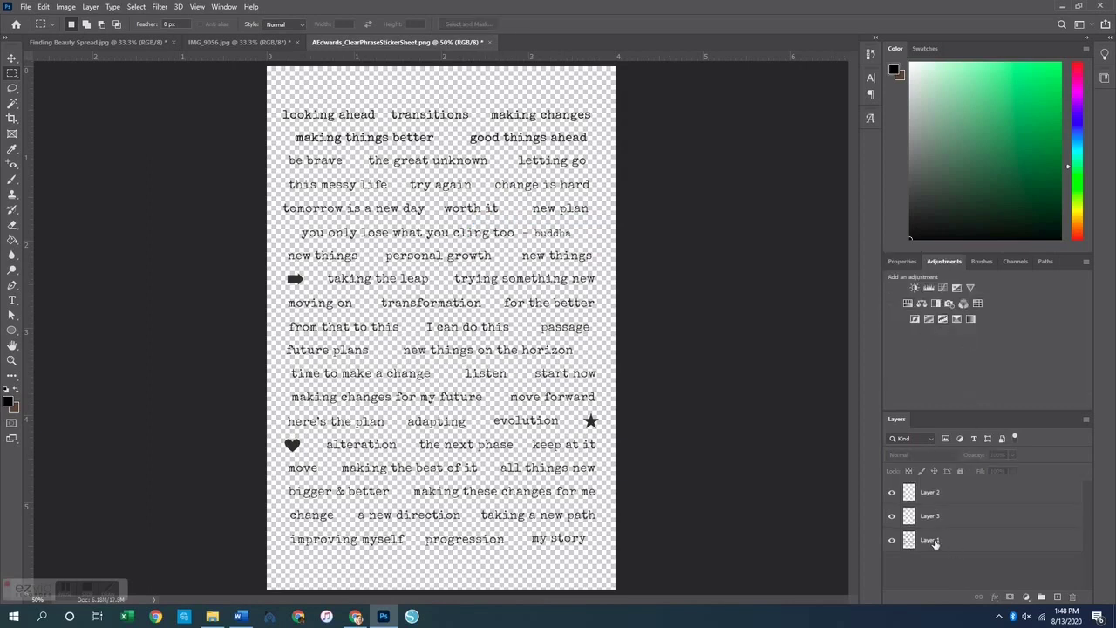
pyautogui.moveTo(924, 486); pyautogui.dragTo(927, 488)
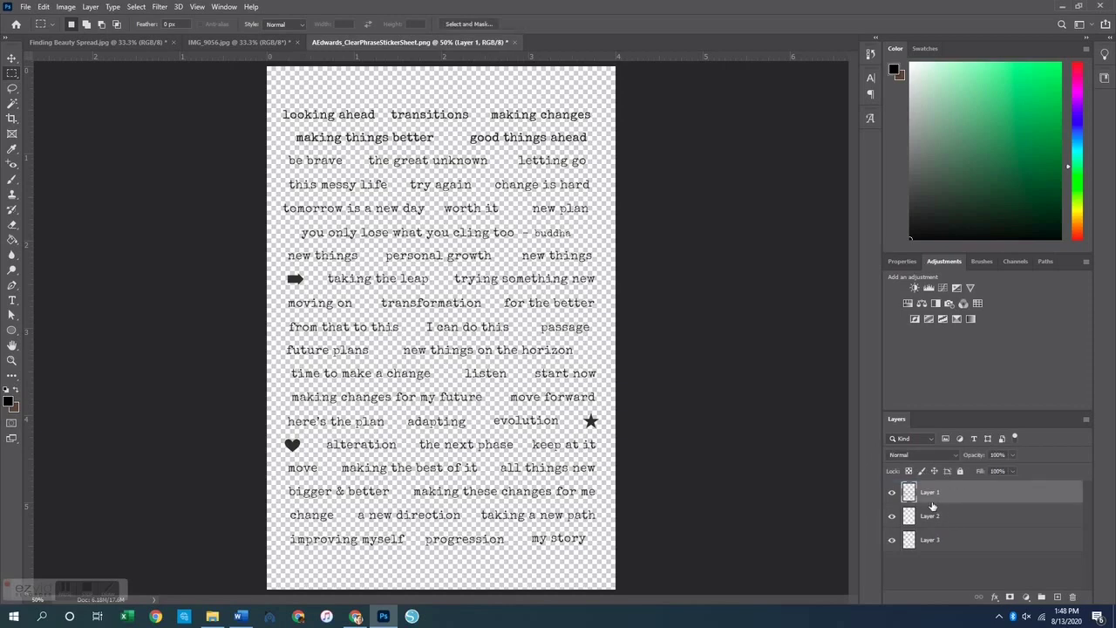
pyautogui.click(908, 302)
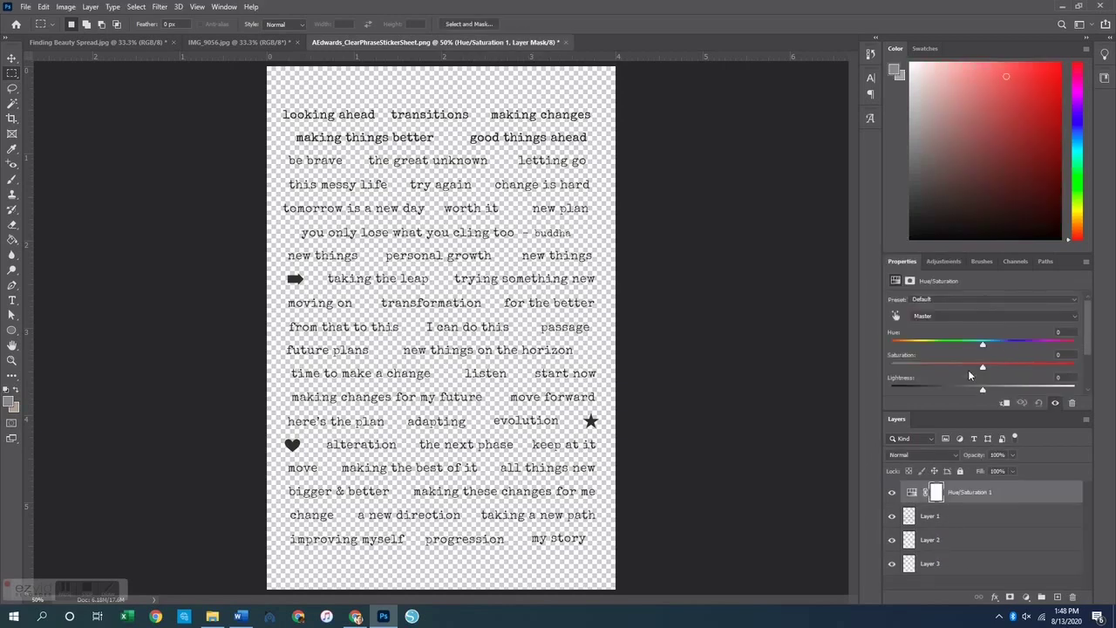
pyautogui.moveTo(982, 393); pyautogui.dragTo(1090, 394)
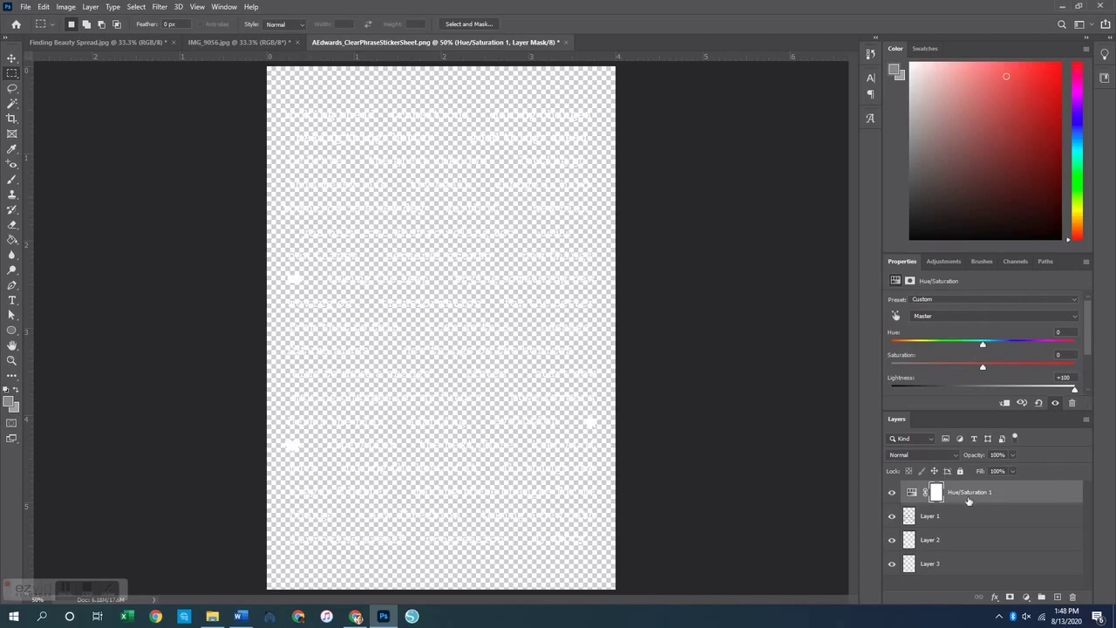
pyautogui.moveTo(968, 501); pyautogui.dragTo(955, 516)
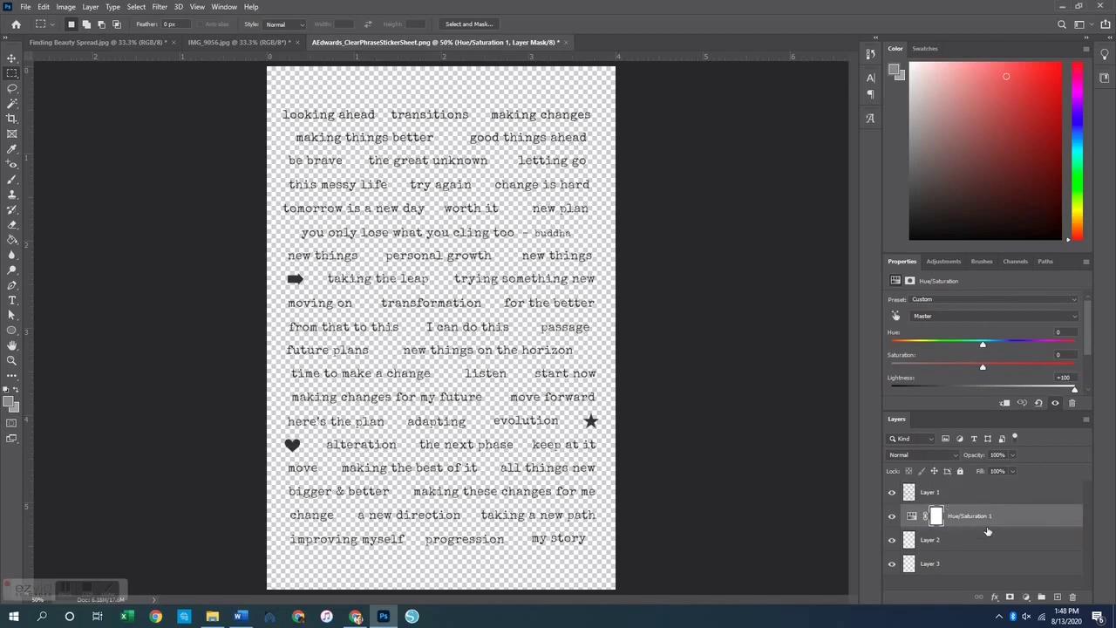
pyautogui.keyDown('shift'); pyautogui.click(955, 565); pyautogui.keyUp('shift')
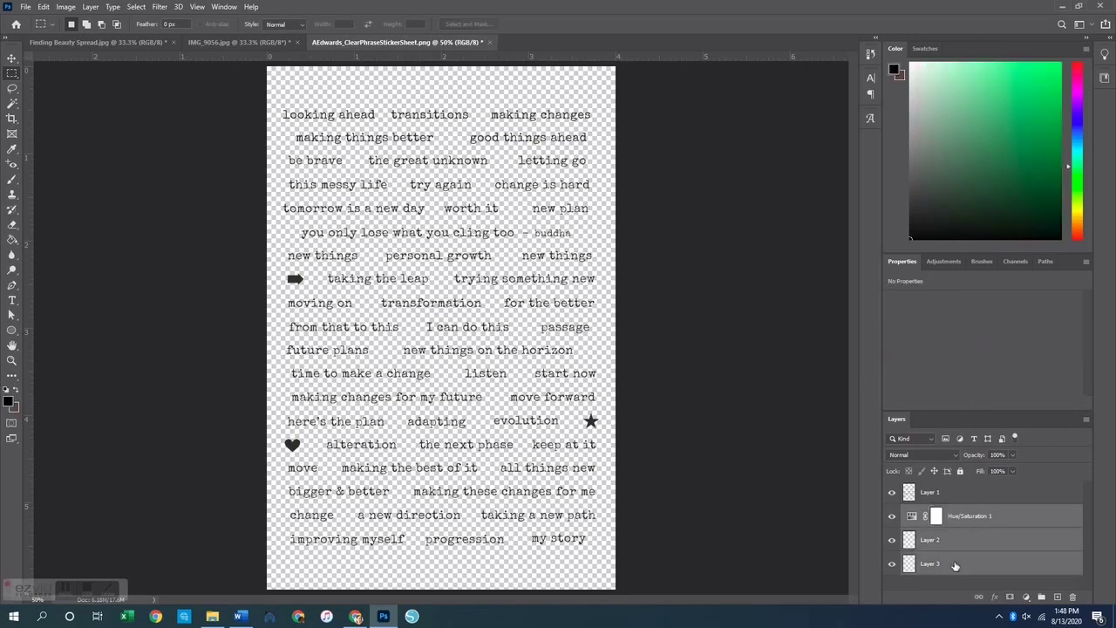
pyautogui.click(967, 539)
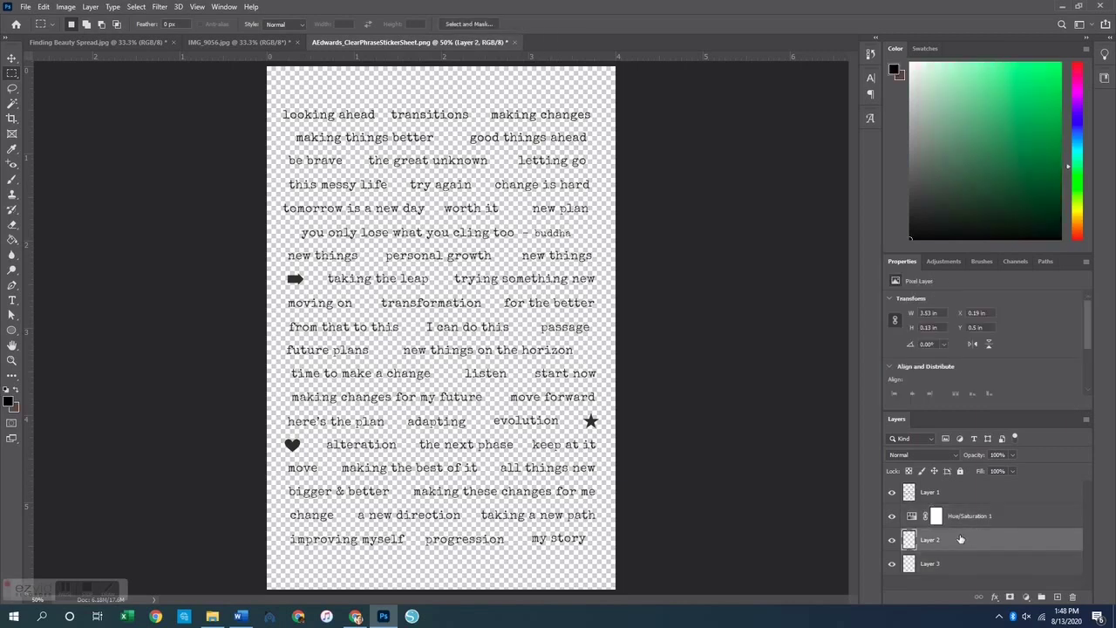
pyautogui.keyDown('shift'); pyautogui.click(979, 518); pyautogui.keyUp('shift')
pyautogui.rightClick(955, 536)
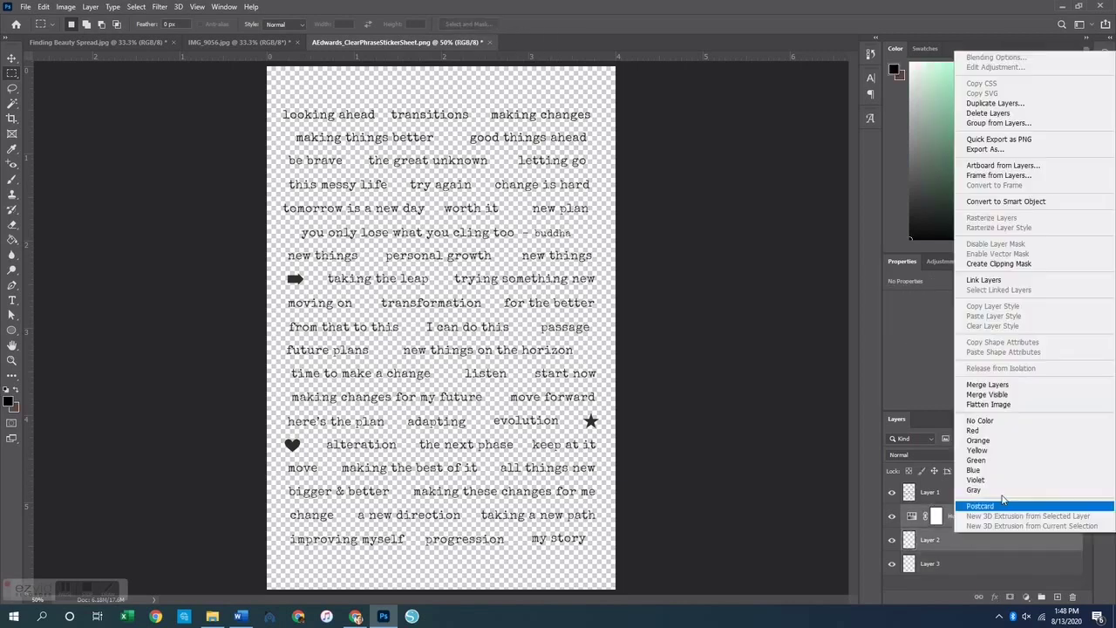
pyautogui.click(1003, 385)
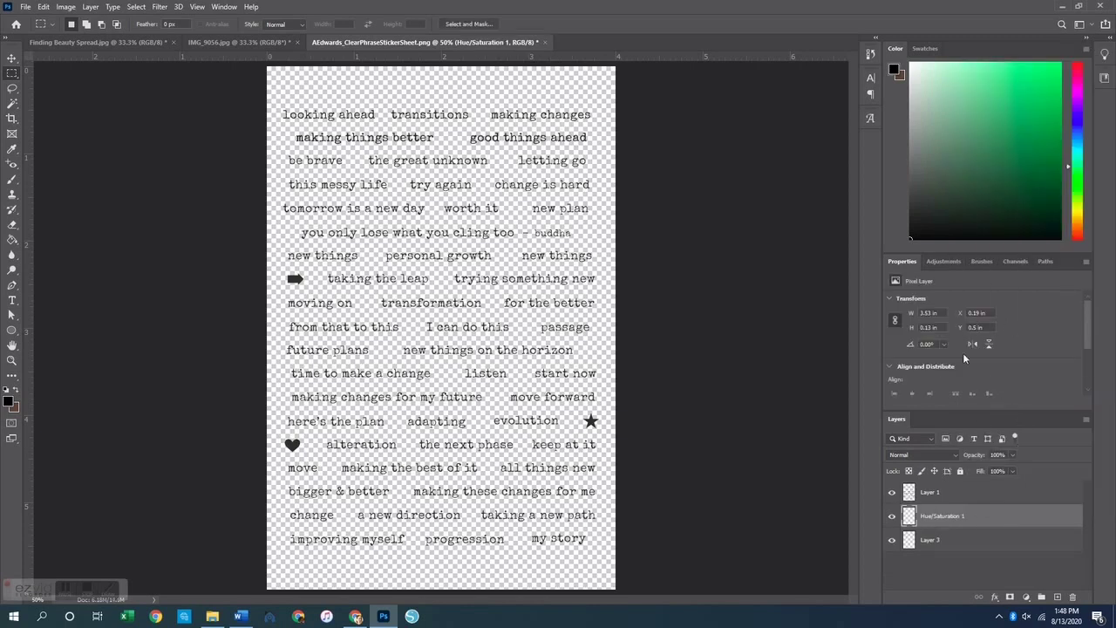
# - Whiten Layer 3 with a merged Lightness +100 Hue/Saturation adjustment and check against Layer 1
pyautogui.click(953, 541)
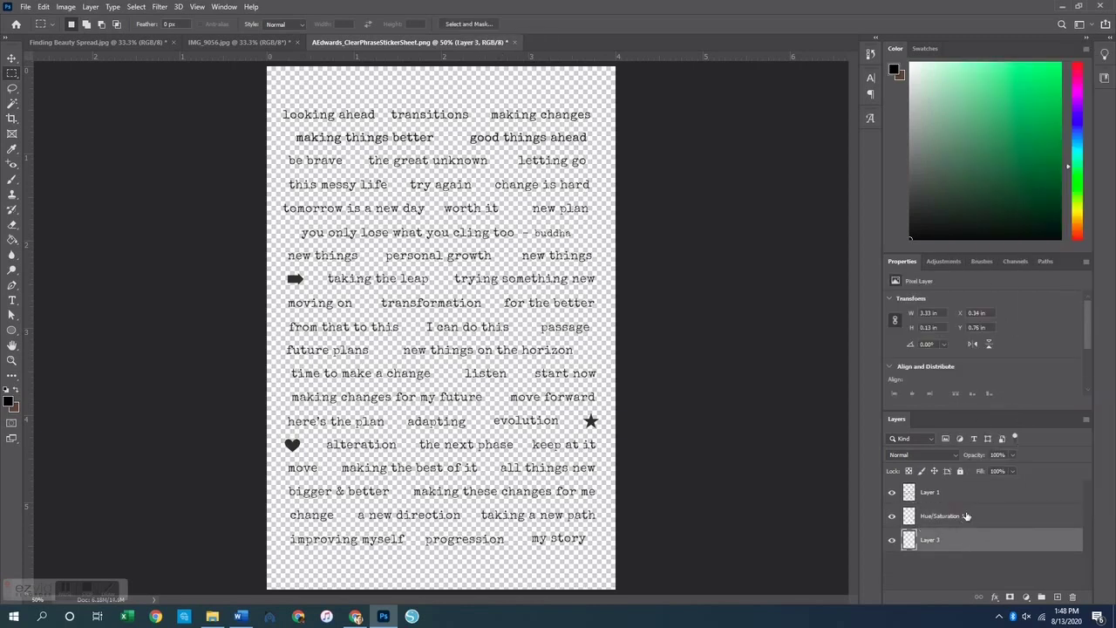
pyautogui.click(931, 262)
pyautogui.click(921, 303)
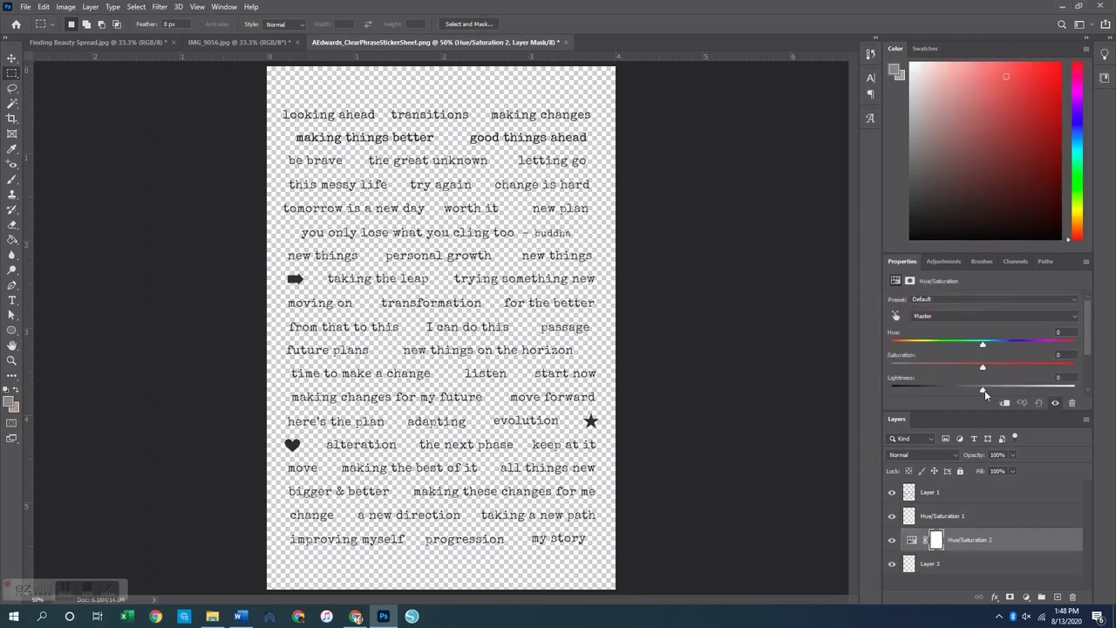
pyautogui.moveTo(985, 390); pyautogui.dragTo(1108, 403)
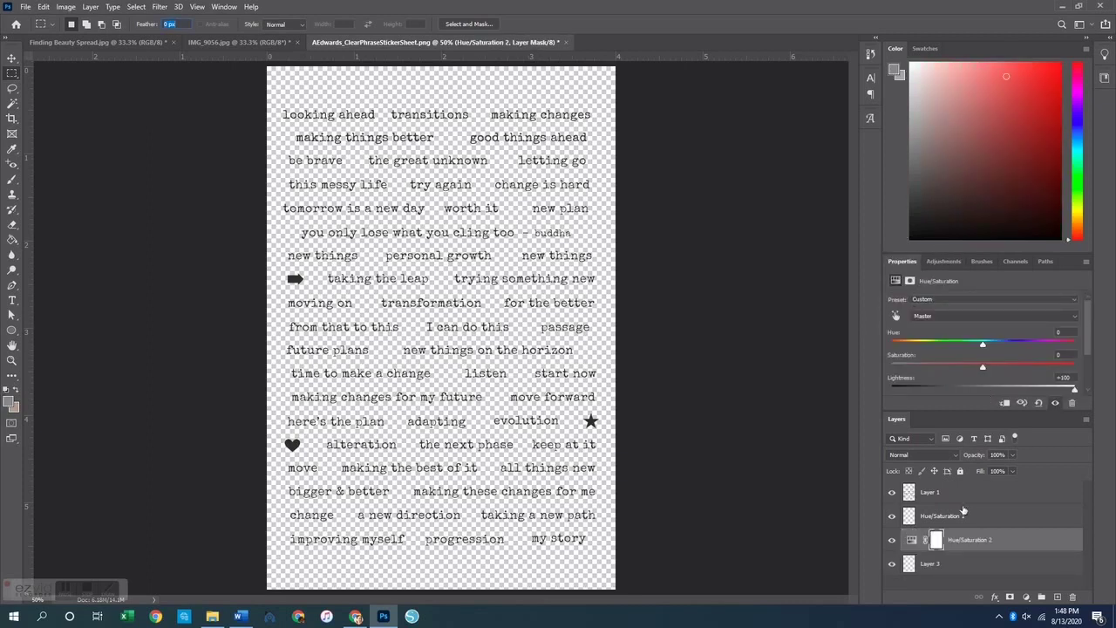
pyautogui.keyDown('shift'); pyautogui.click(953, 567); pyautogui.keyUp('shift')
pyautogui.rightClick(954, 568)
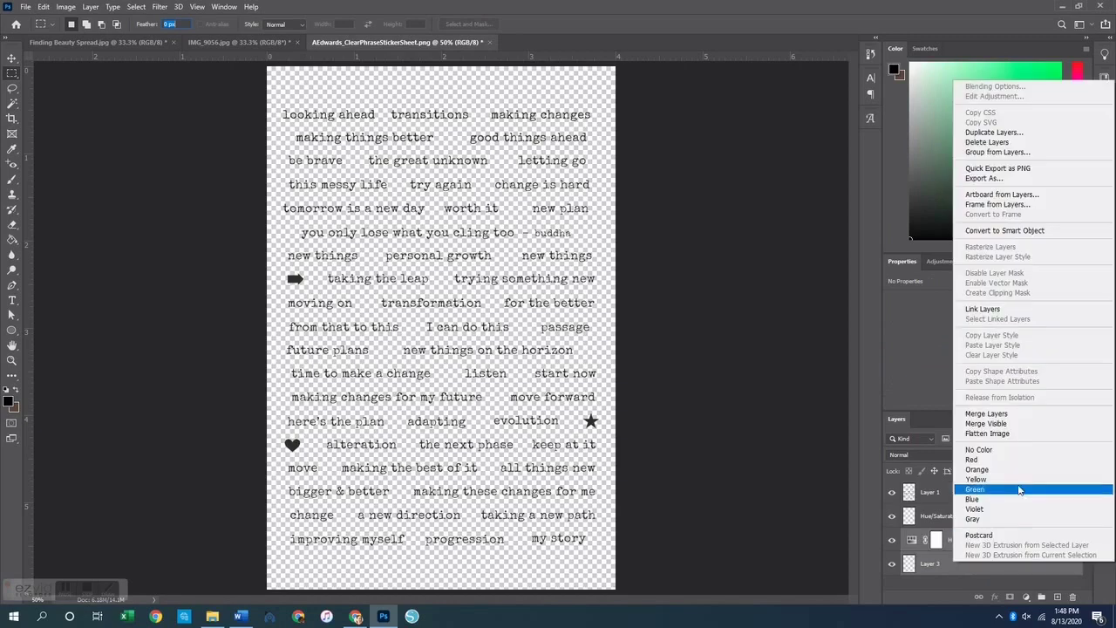
pyautogui.click(997, 415)
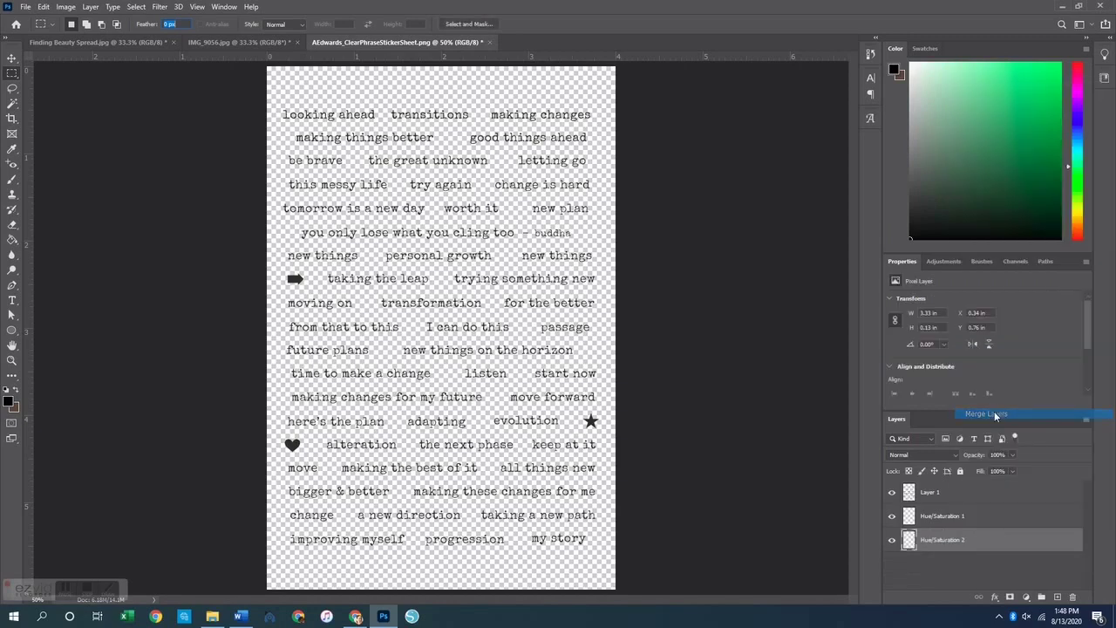
pyautogui.click(892, 494)
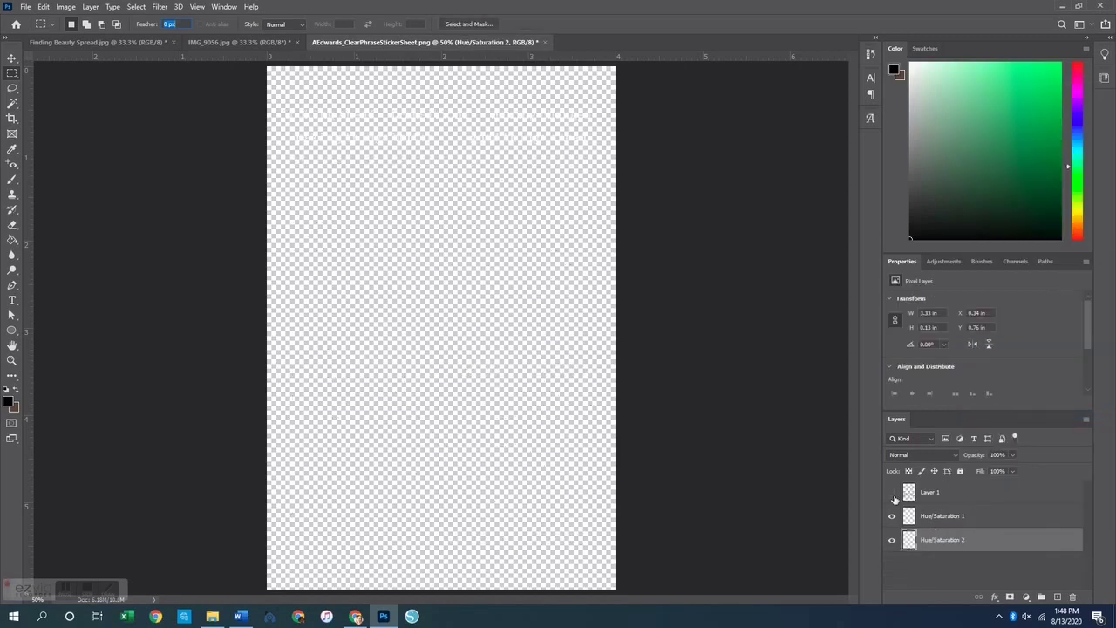
pyautogui.click(892, 493)
pyautogui.click(952, 518)
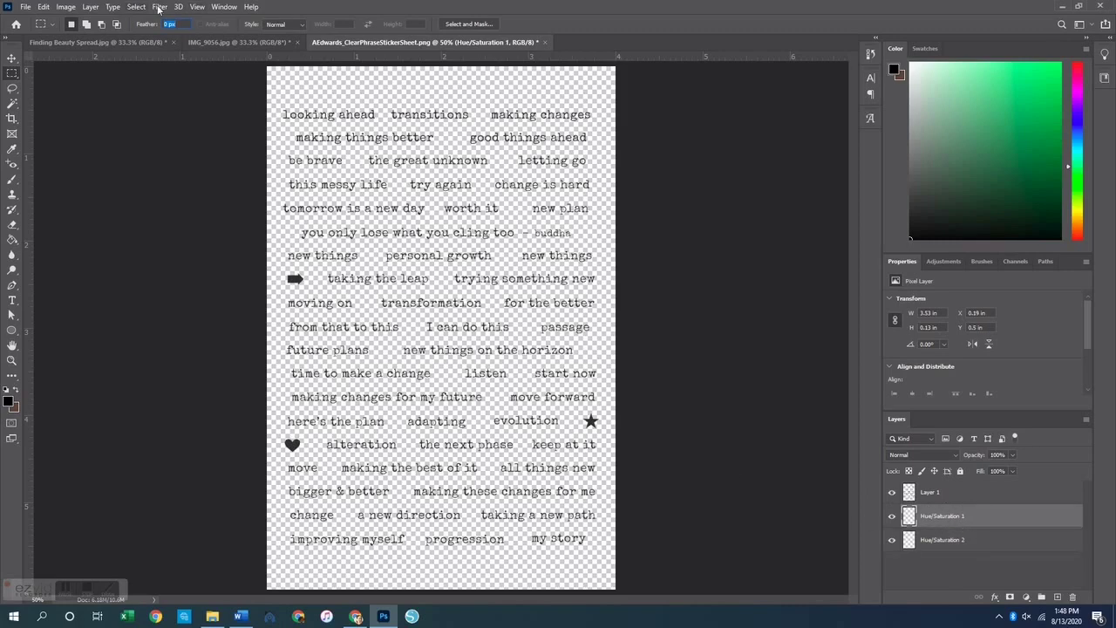
# - Drag the white Hue/Saturation 2 phrase layer into IMG_9056.jpg and move it to the bottom edge
pyautogui.click(233, 42)
pyautogui.hotkey('ctrl', 'v')
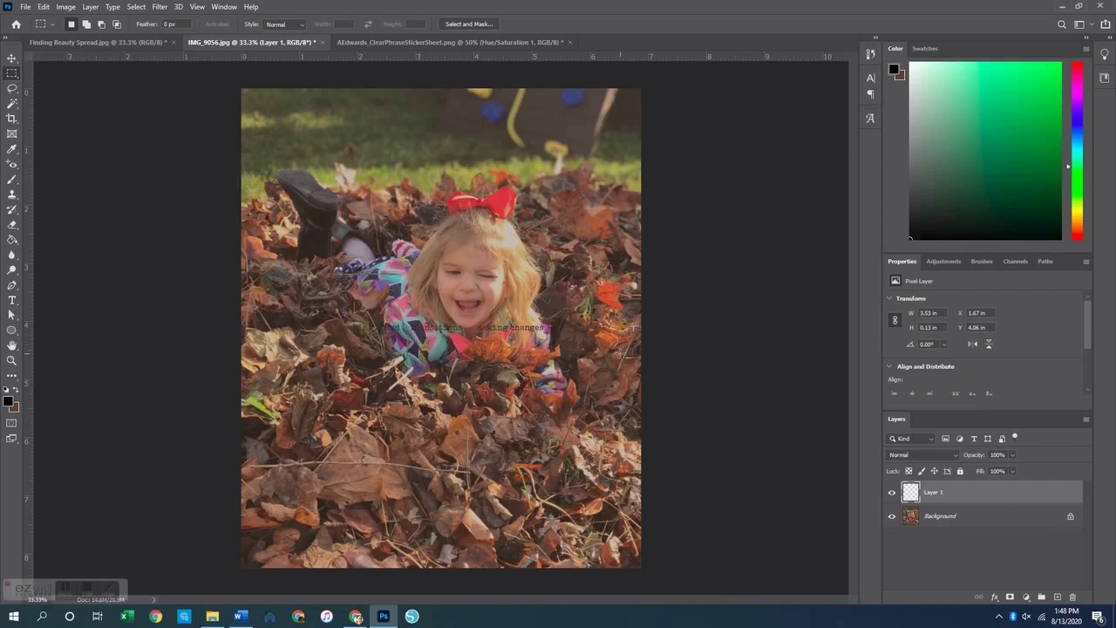
pyautogui.hotkey('ctrl', 'z')
pyautogui.hotkey('ctrl', 'Tab')
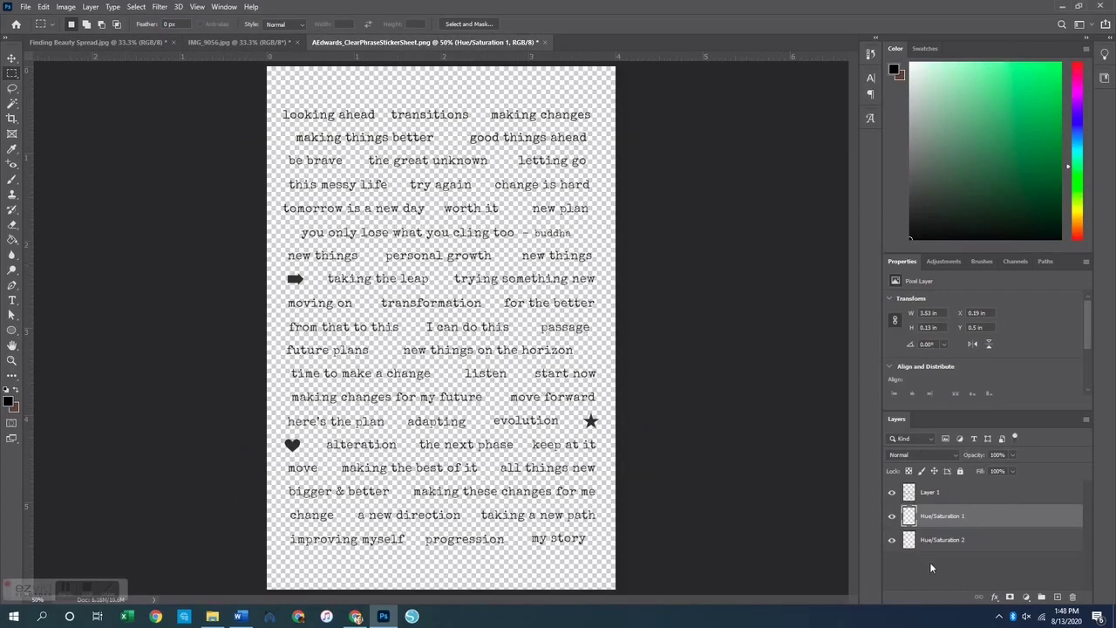
pyautogui.click(949, 542)
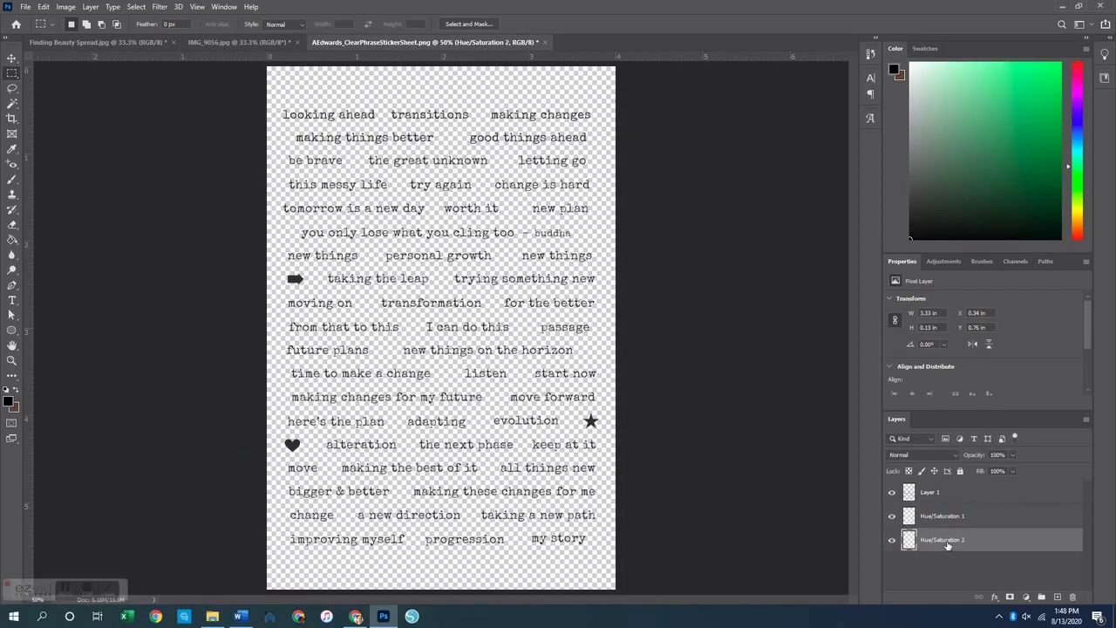
pyautogui.click(234, 42)
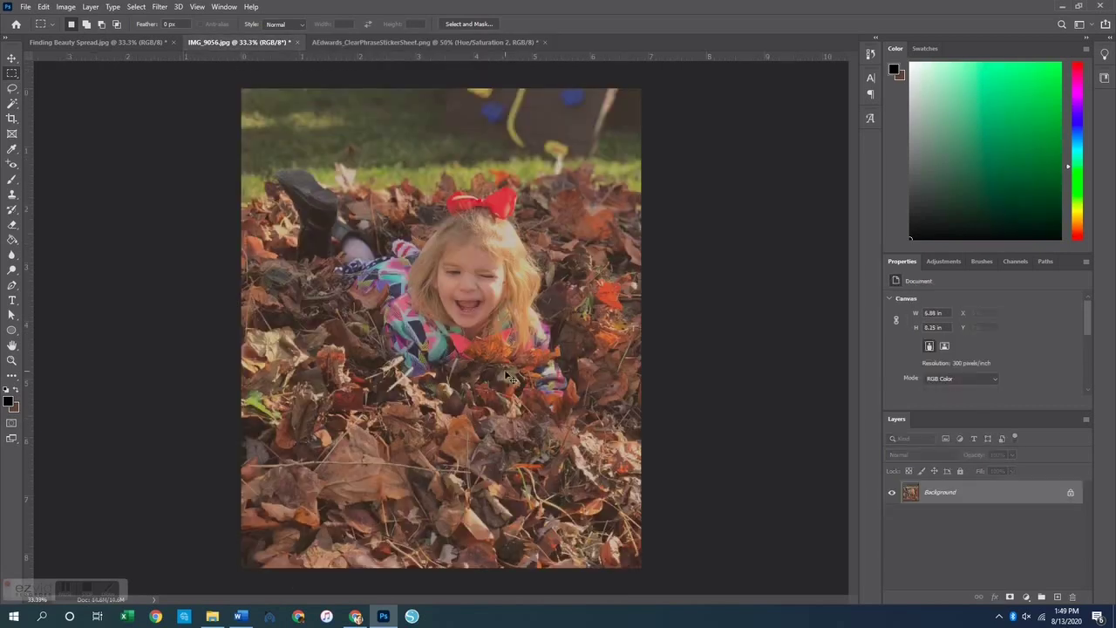
pyautogui.moveTo(510, 377); pyautogui.dragTo(531, 354)
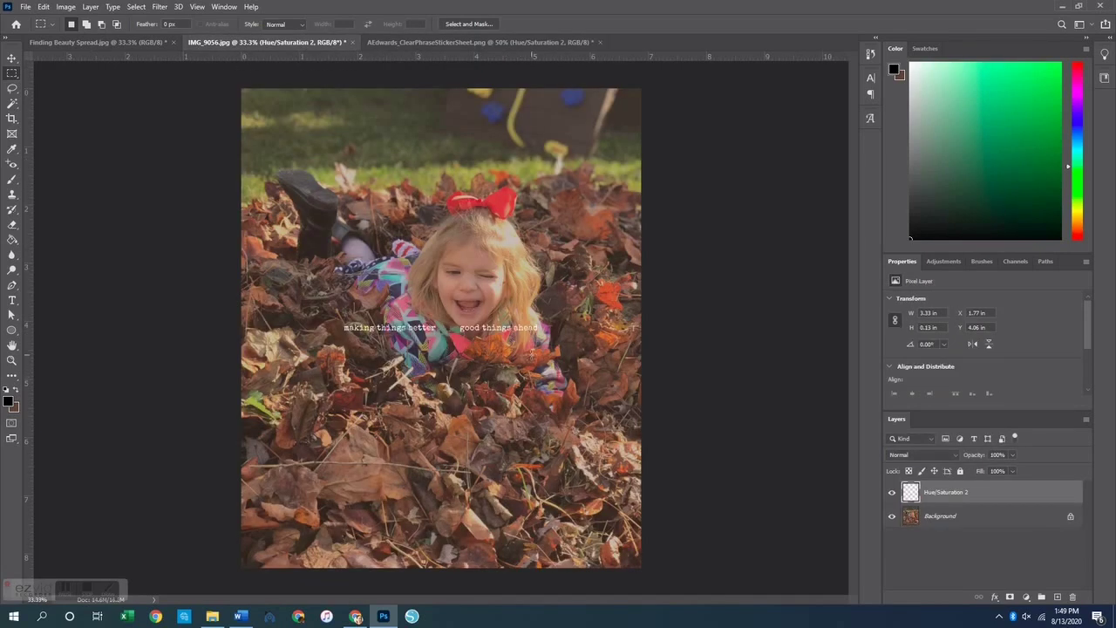
pyautogui.click(12, 58)
pyautogui.moveTo(392, 337); pyautogui.dragTo(305, 561)
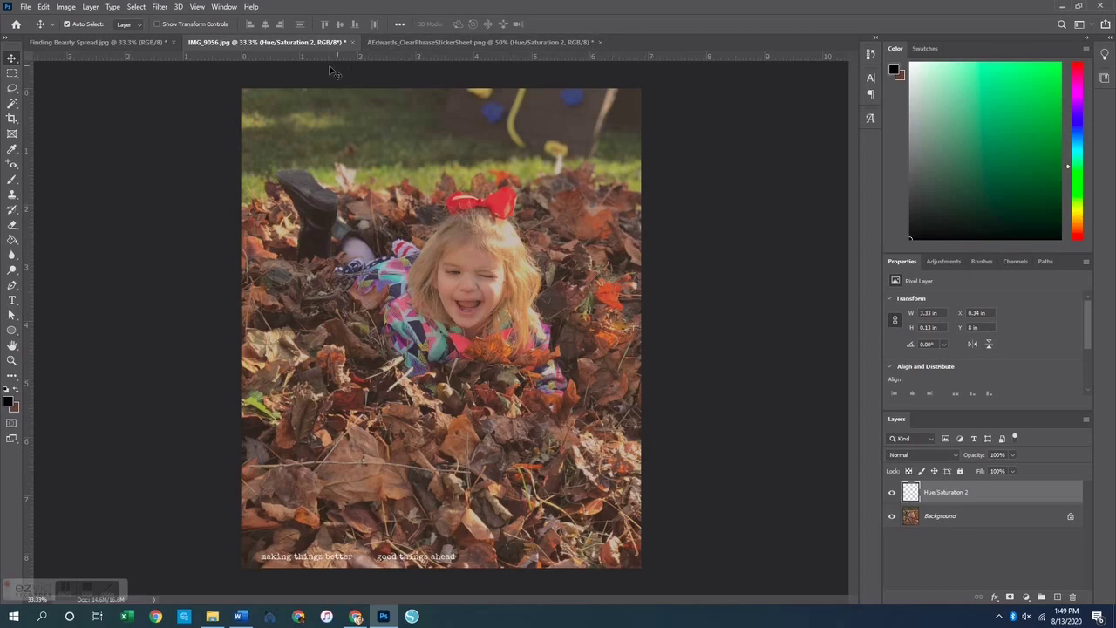
# - Close the leaf-pile photo and phrase sticker sheet unsaved, then open AEdwards_FindingBeautyInTransition_JournalCard.png
pyautogui.click(352, 42)
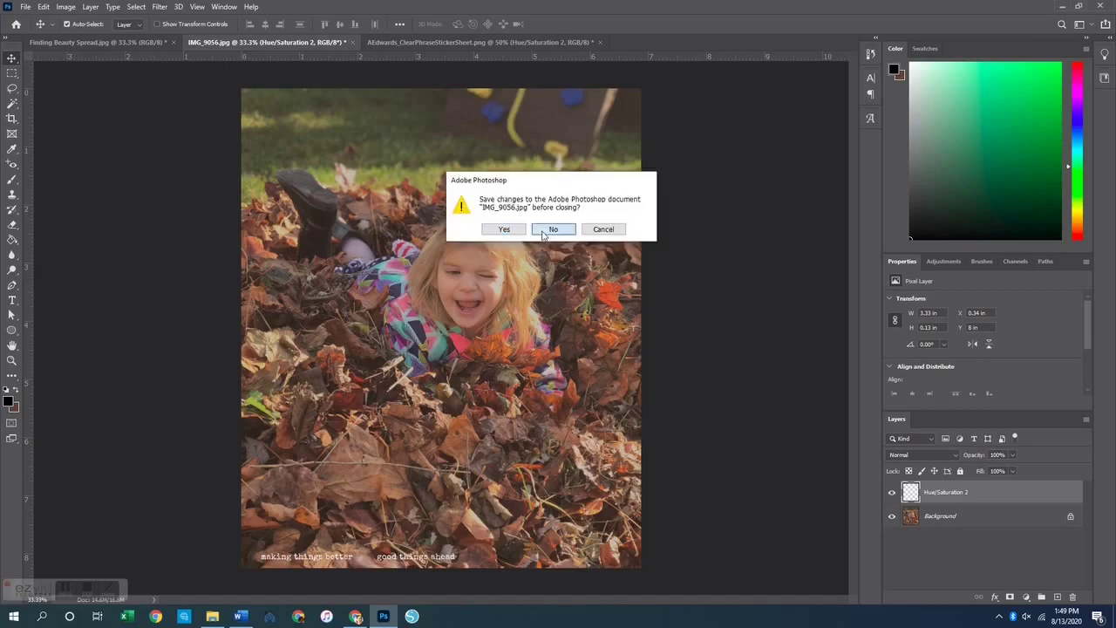
pyautogui.click(553, 232)
pyautogui.click(421, 43)
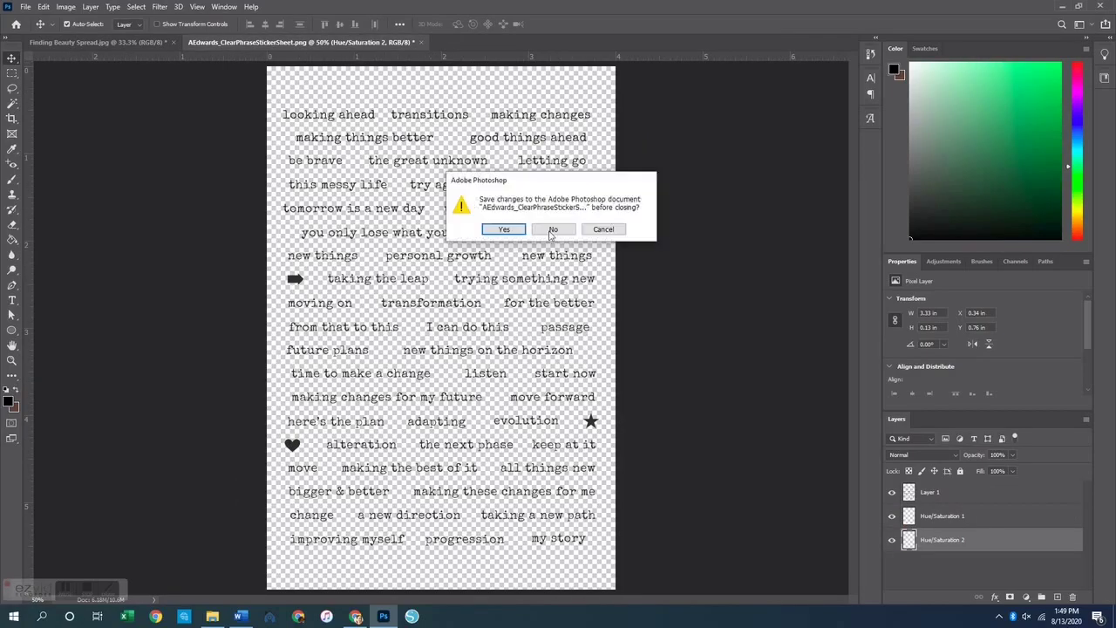
pyautogui.click(553, 232)
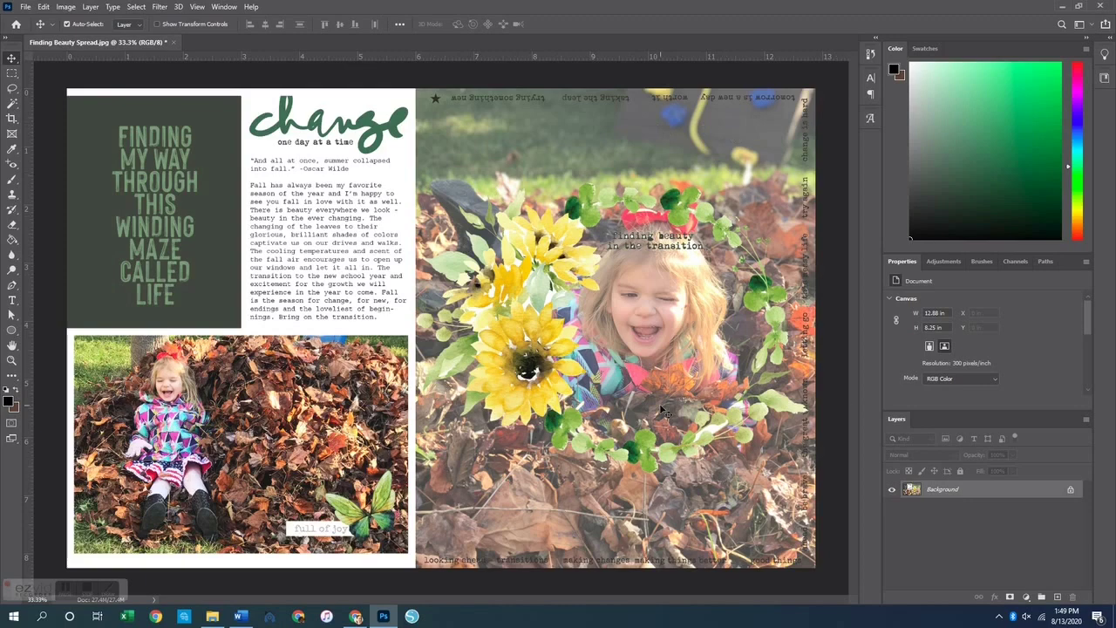
pyautogui.hotkey('ctrl', 'o')
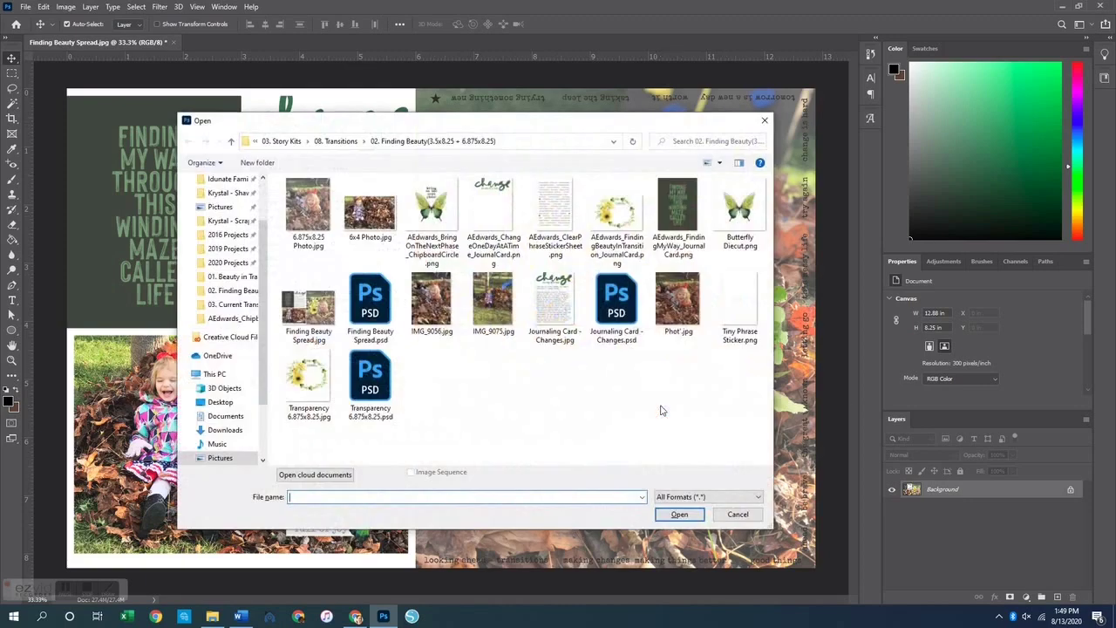
pyautogui.doubleClick(621, 228)
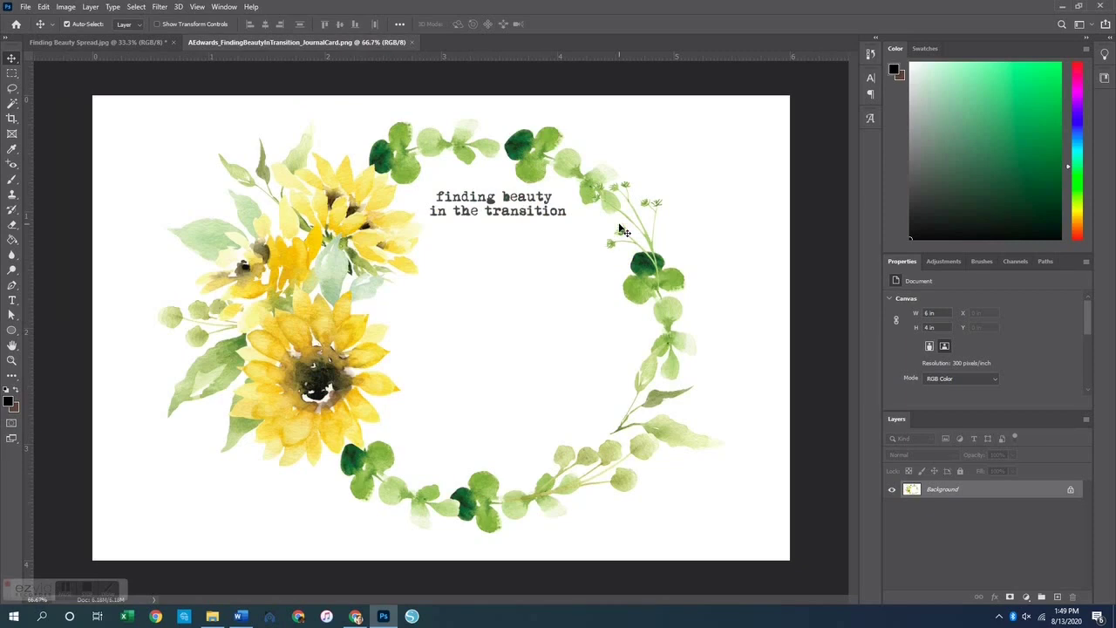
# - Create a new 6.875 × 8.25 in document from the recent preset
pyautogui.hotkey('ctrl', 'n')
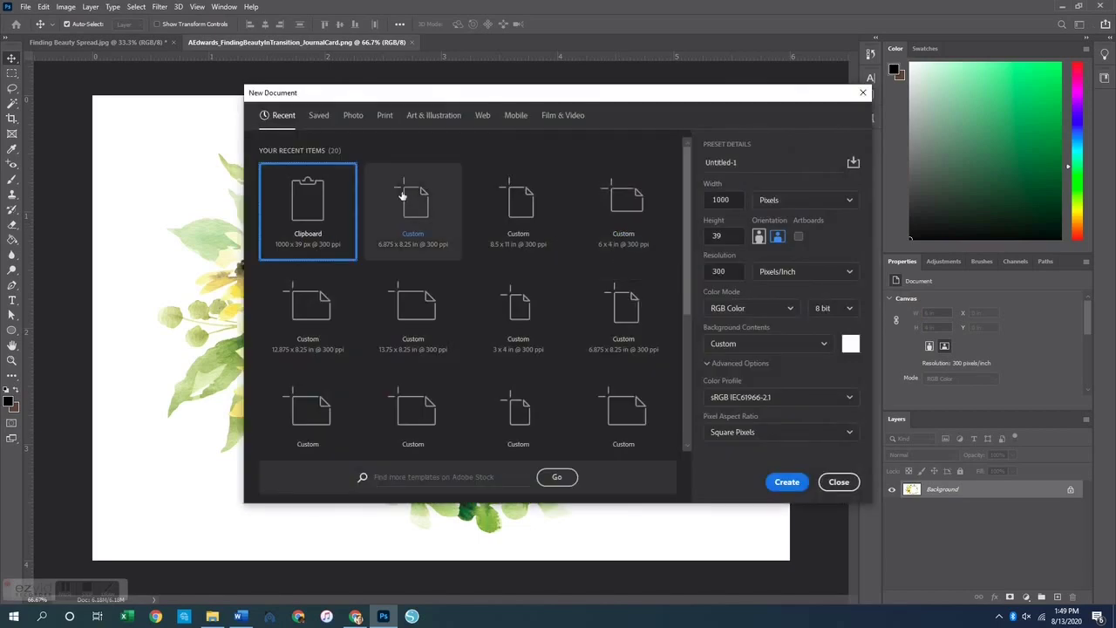
pyautogui.click(405, 218)
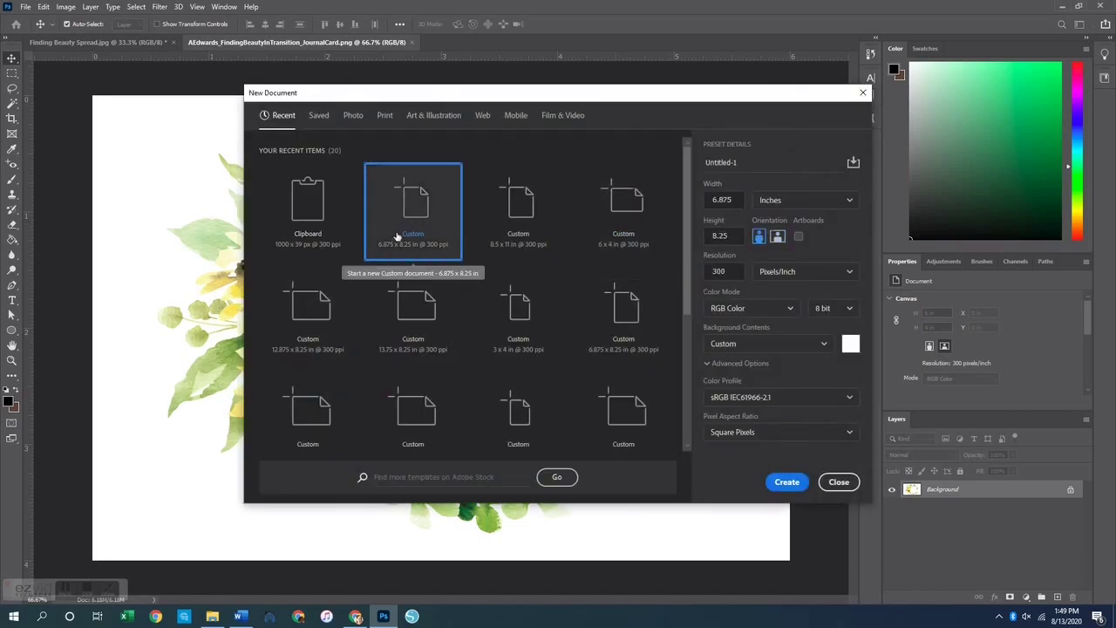
pyautogui.click(788, 483)
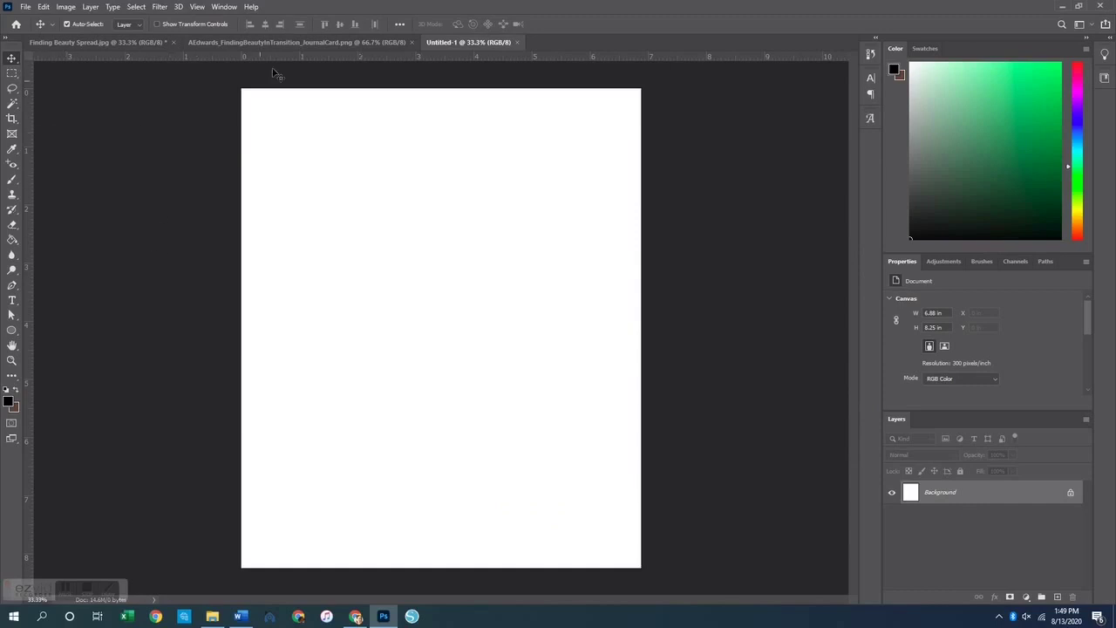
# - Copy the whole wreath journal card and paste it into Untitled-1 as Layer 1
pyautogui.click(249, 43)
pyautogui.hotkey('ctrl', 'a')
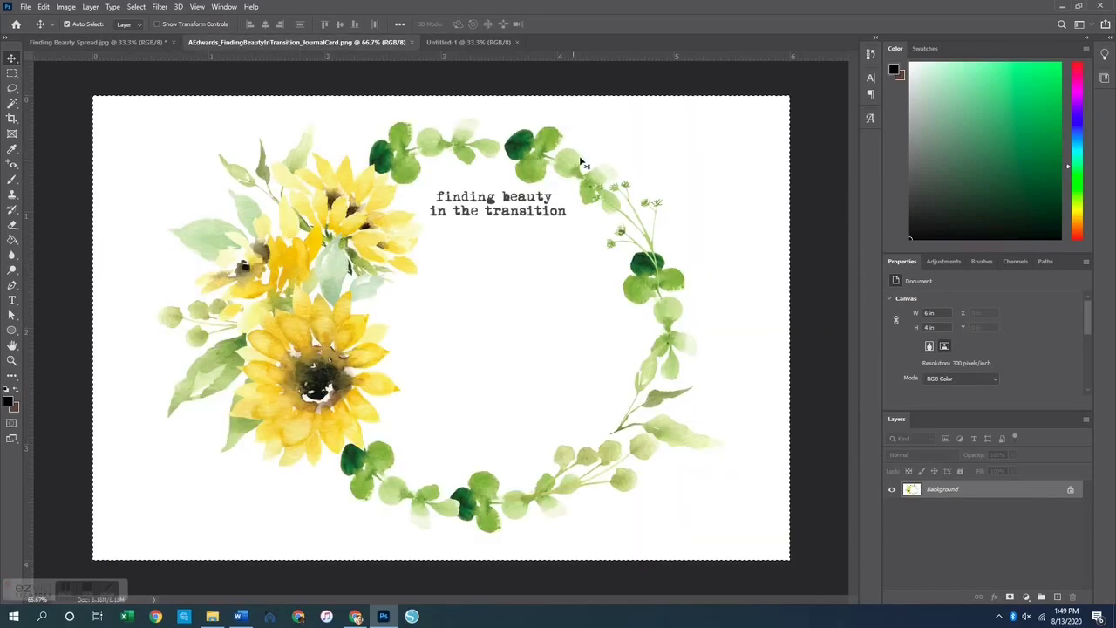
pyautogui.click(460, 44)
pyautogui.hotkey('ctrl', 'v')
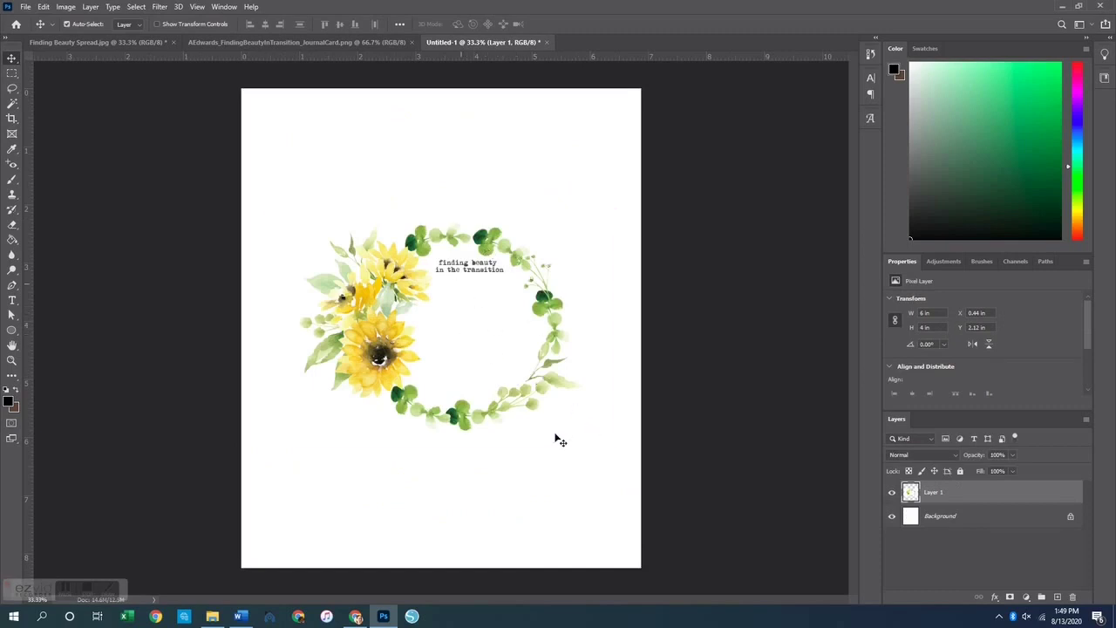
# - Scale the wreath card layer to about 137.48%, roughly 8.25 × 5.5 in, and commit
pyautogui.hotkey('ctrl', 't')
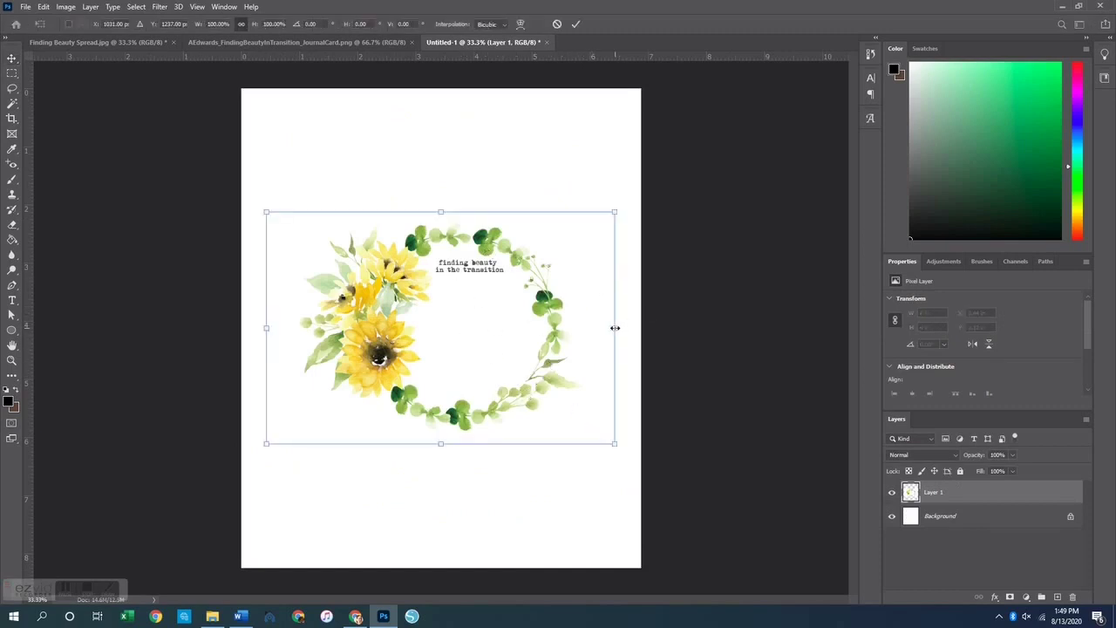
pyautogui.moveTo(615, 328); pyautogui.dragTo(676, 328)
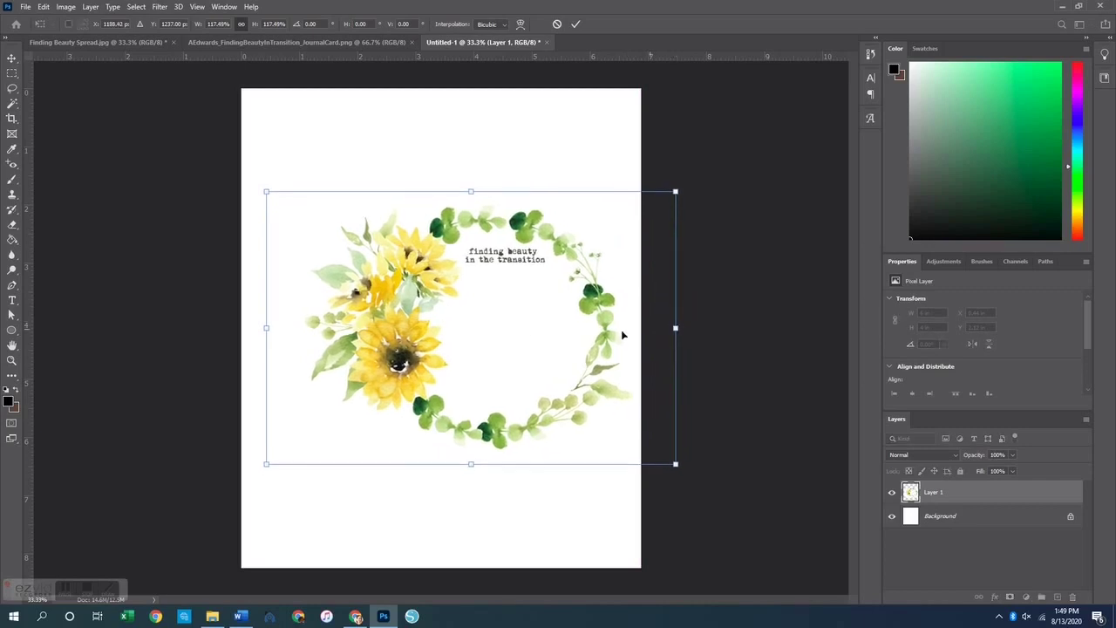
pyautogui.moveTo(265, 328); pyautogui.dragTo(205, 328)
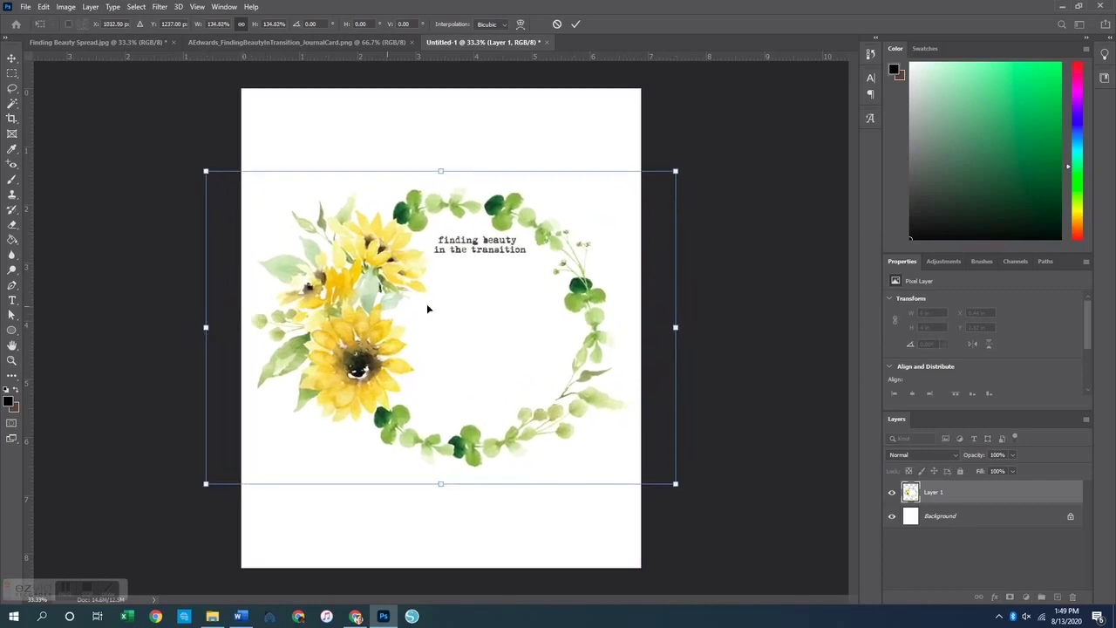
pyautogui.moveTo(677, 327); pyautogui.dragTo(679, 328)
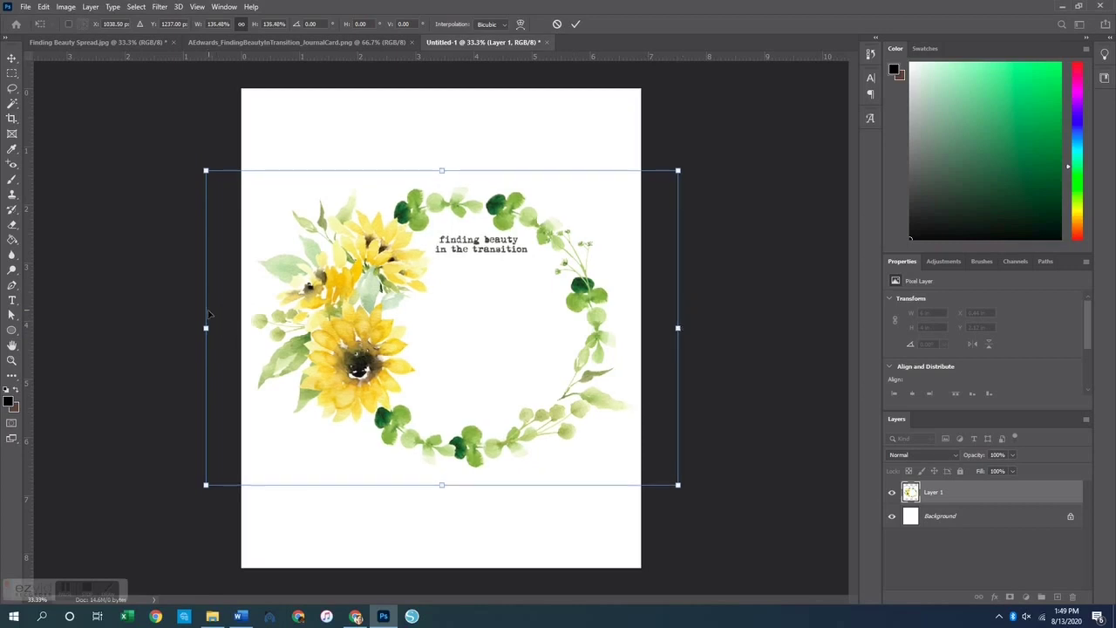
pyautogui.moveTo(199, 333); pyautogui.dragTo(199, 329)
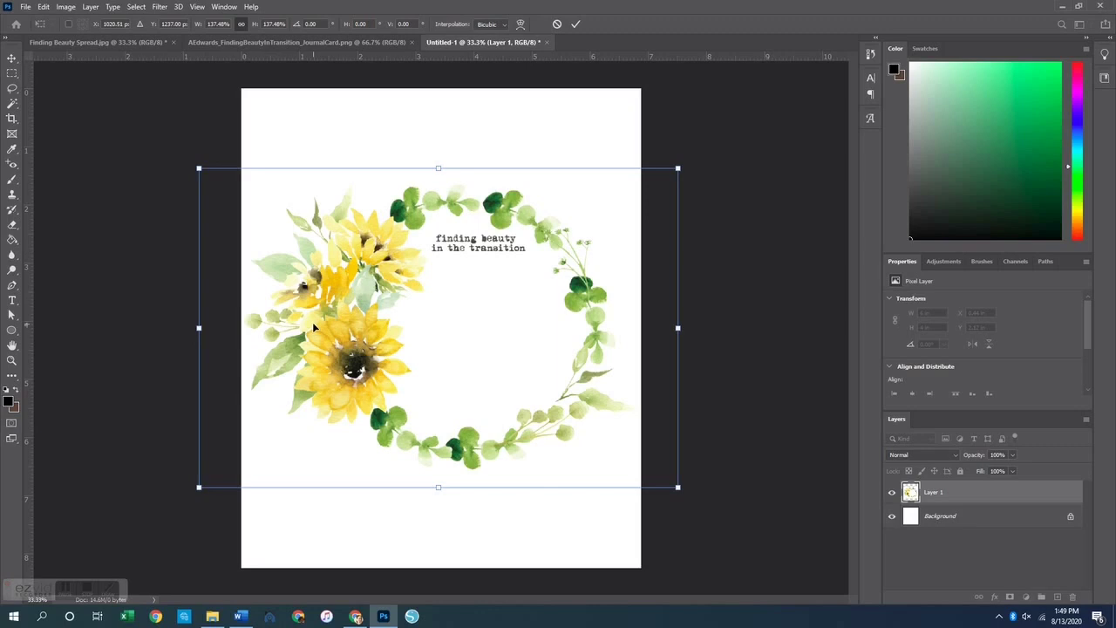
pyautogui.press('Return')
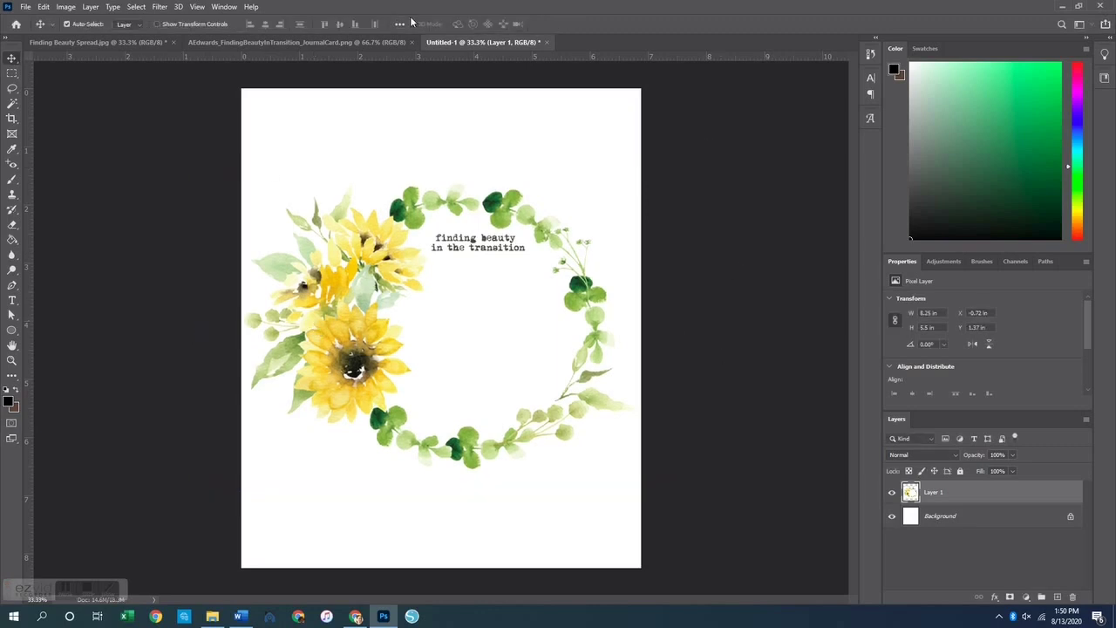
# - Merge Layer 1 and the white Background into a single Background layer
pyautogui.keyDown('shift'); pyautogui.click(948, 523); pyautogui.keyUp('shift')
pyautogui.rightClick(949, 523)
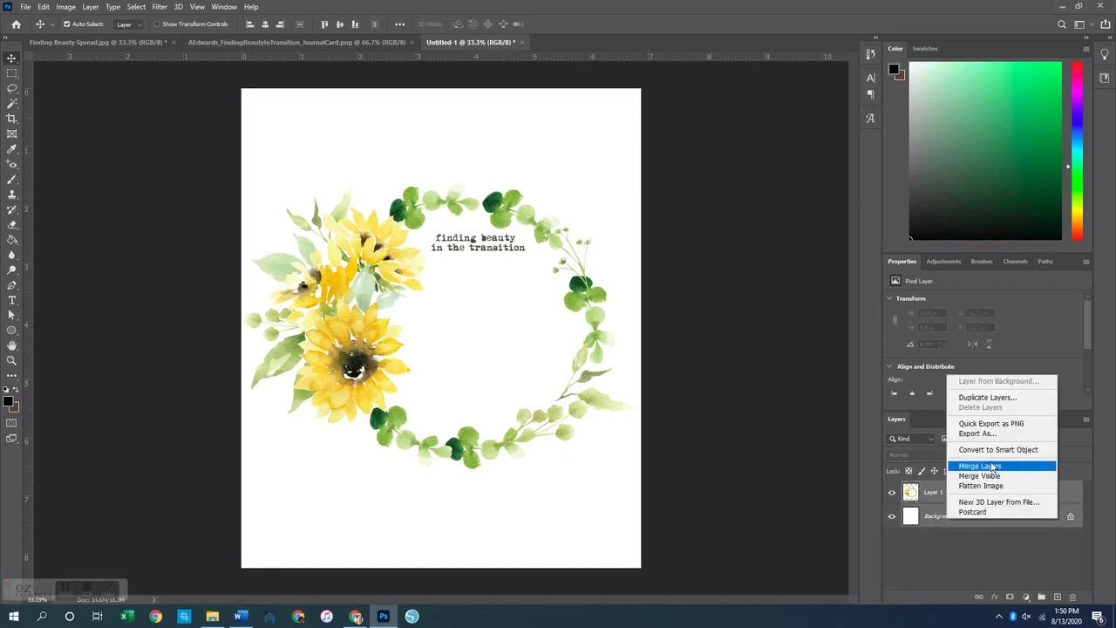
pyautogui.click(992, 469)
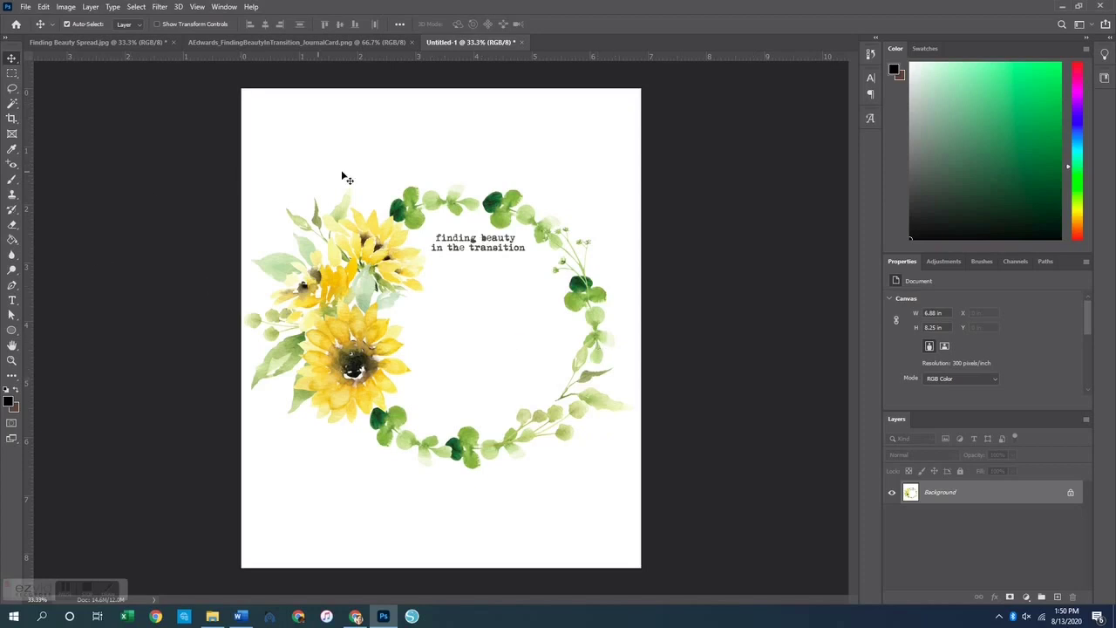
# - Select the white area with the Magic Wand, cancelling the Fill dialog the locked layer raises
pyautogui.click(12, 105)
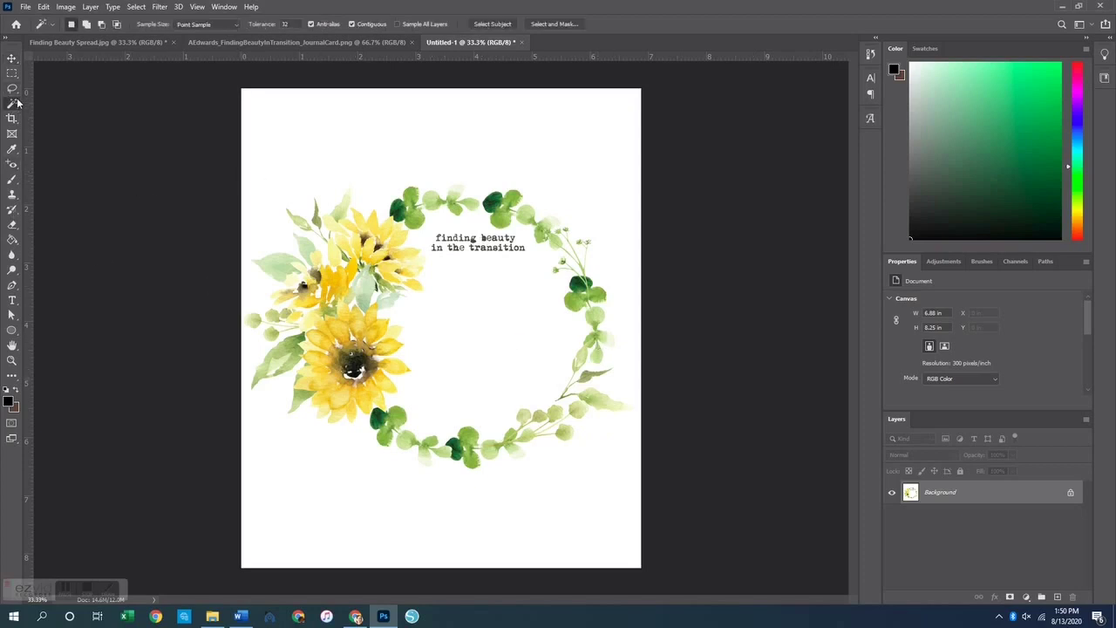
pyautogui.rightClick(14, 105)
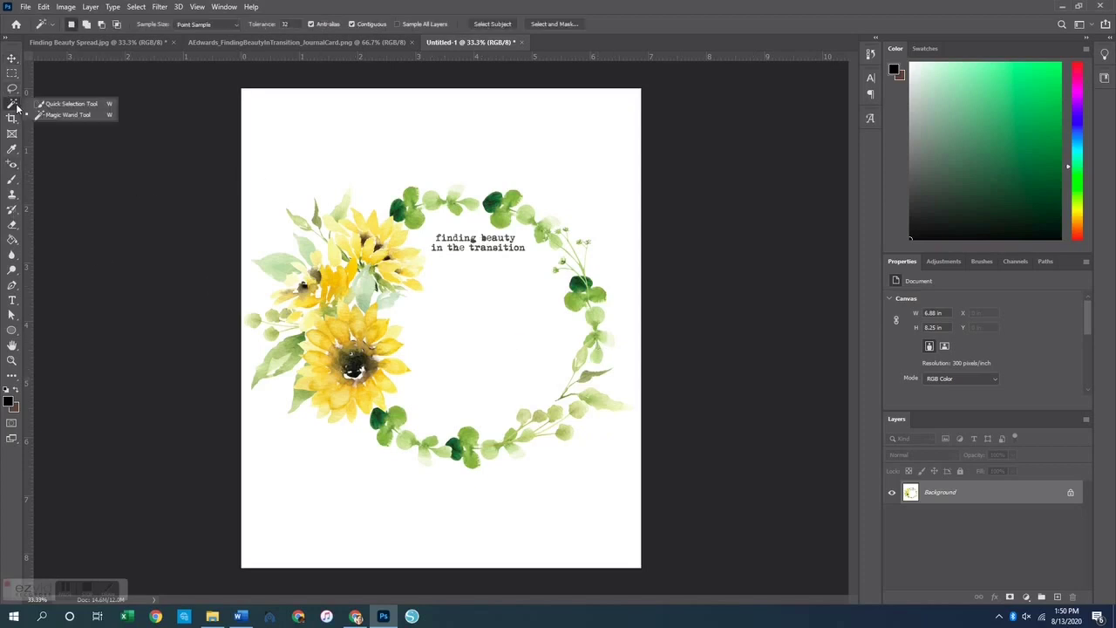
pyautogui.click(68, 117)
pyautogui.click(476, 325)
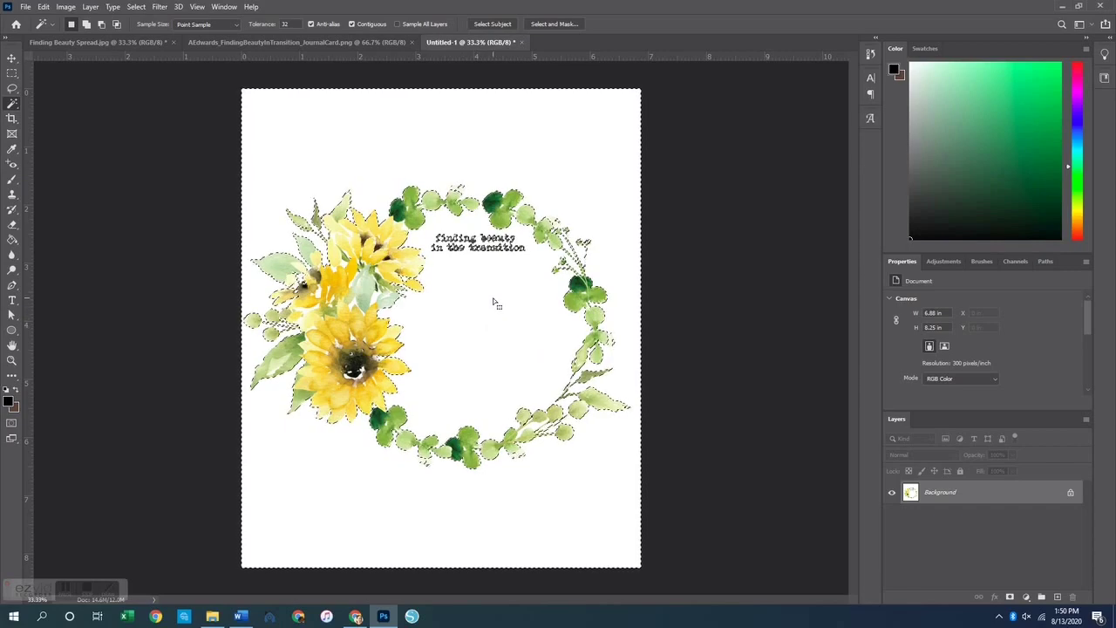
pyautogui.press('Delete')
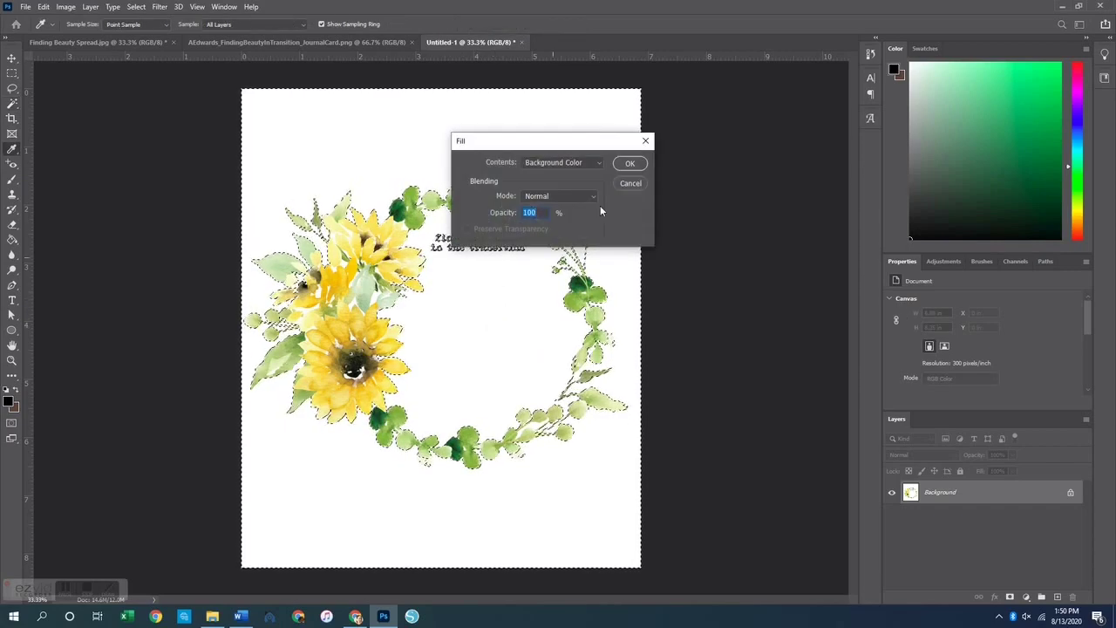
pyautogui.click(630, 184)
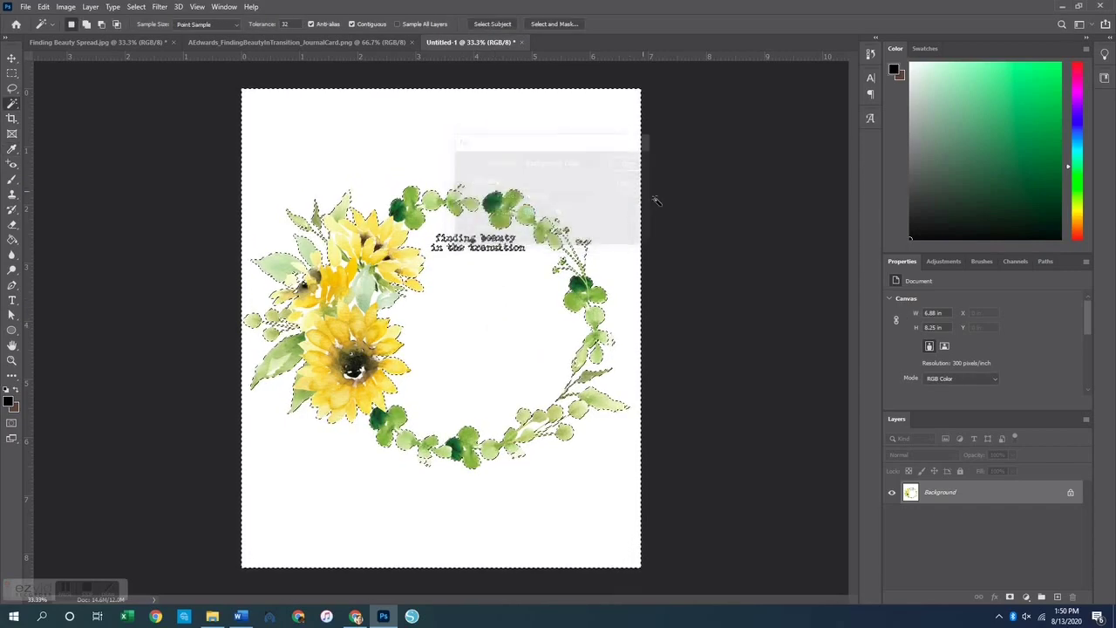
# - Unlock the Background as Layer 0, delete the white area to transparency, and deselect
pyautogui.click(1071, 493)
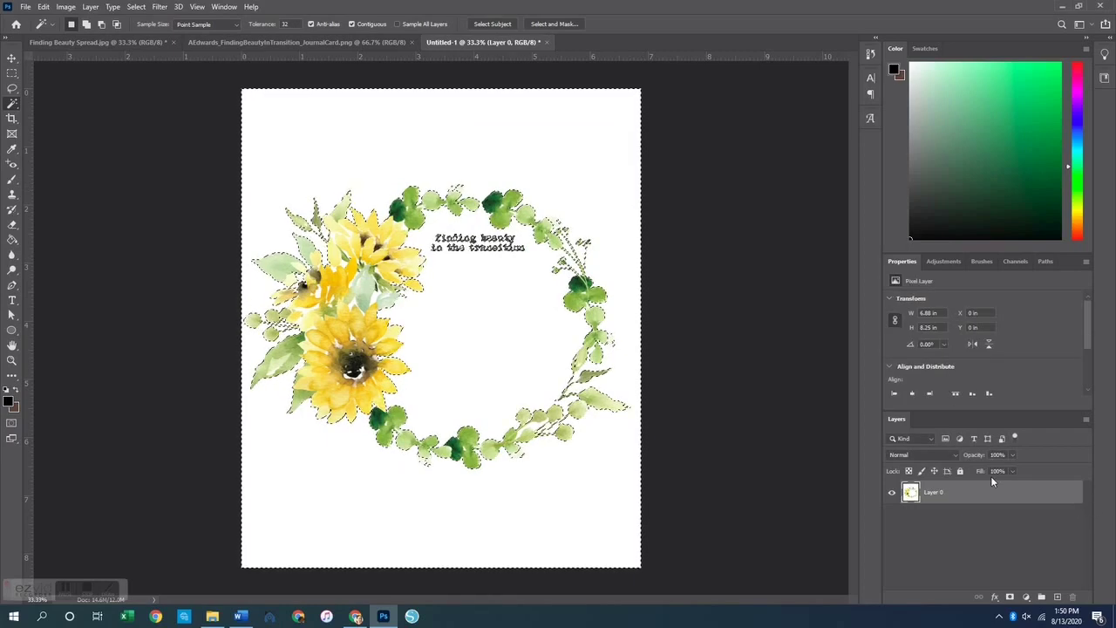
pyautogui.moveTo(486, 305); pyautogui.dragTo(528, 323)
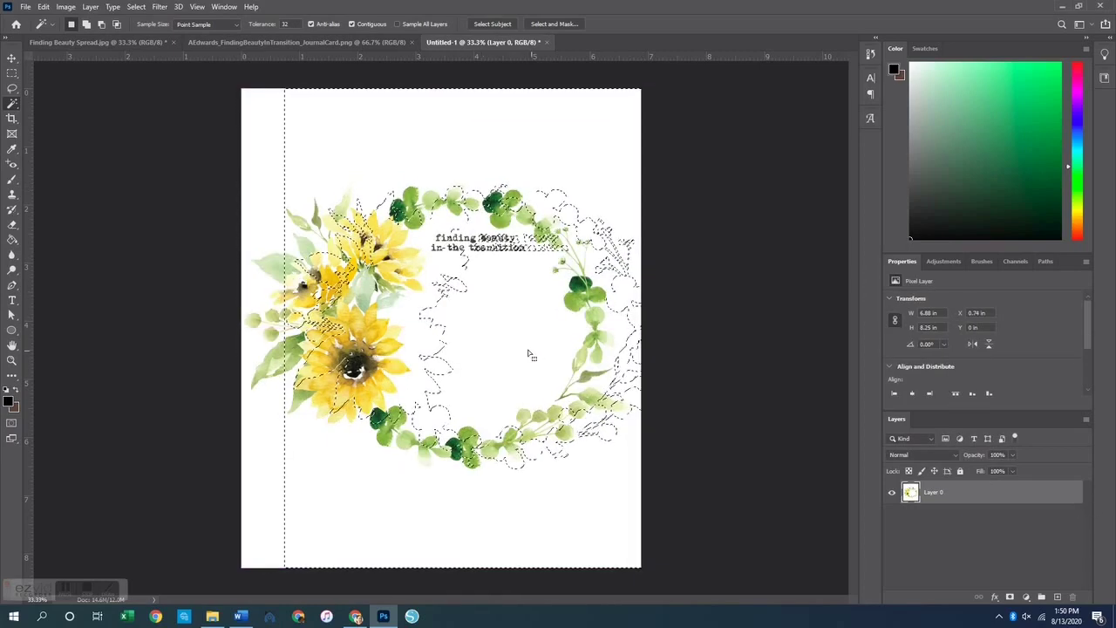
pyautogui.hotkey('ctrl', 'z')
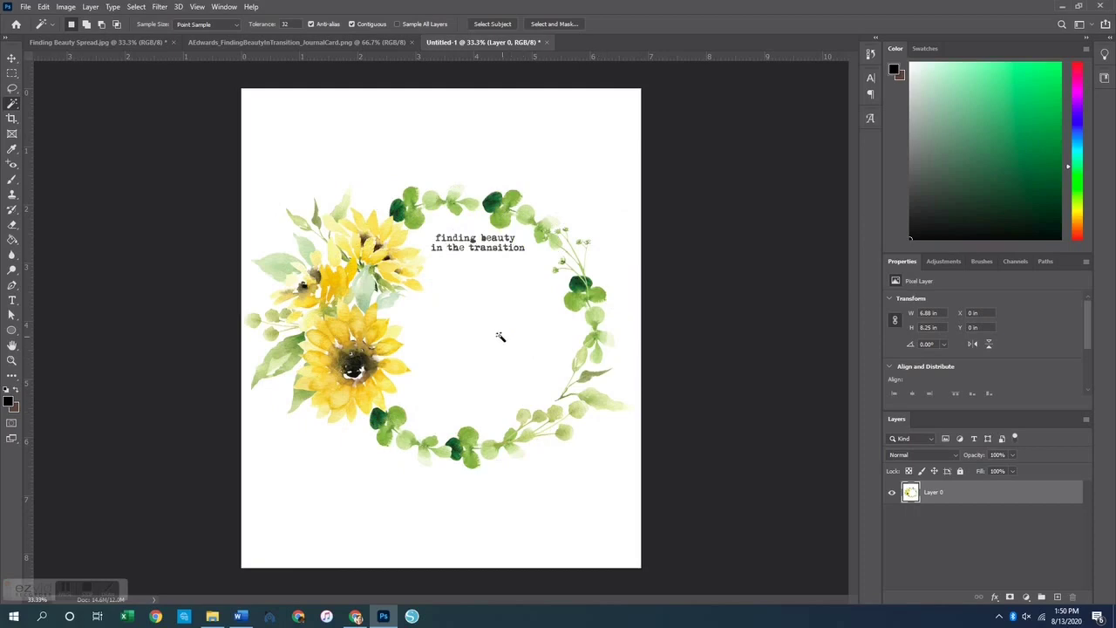
pyautogui.click(499, 338)
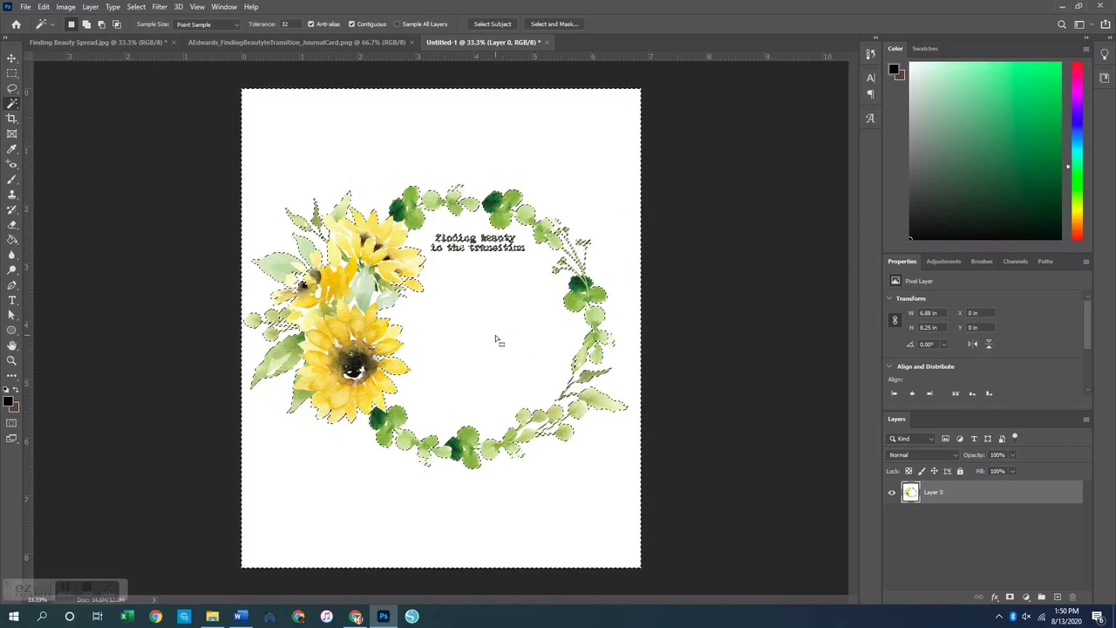
pyautogui.press('Delete')
pyautogui.click(11, 59)
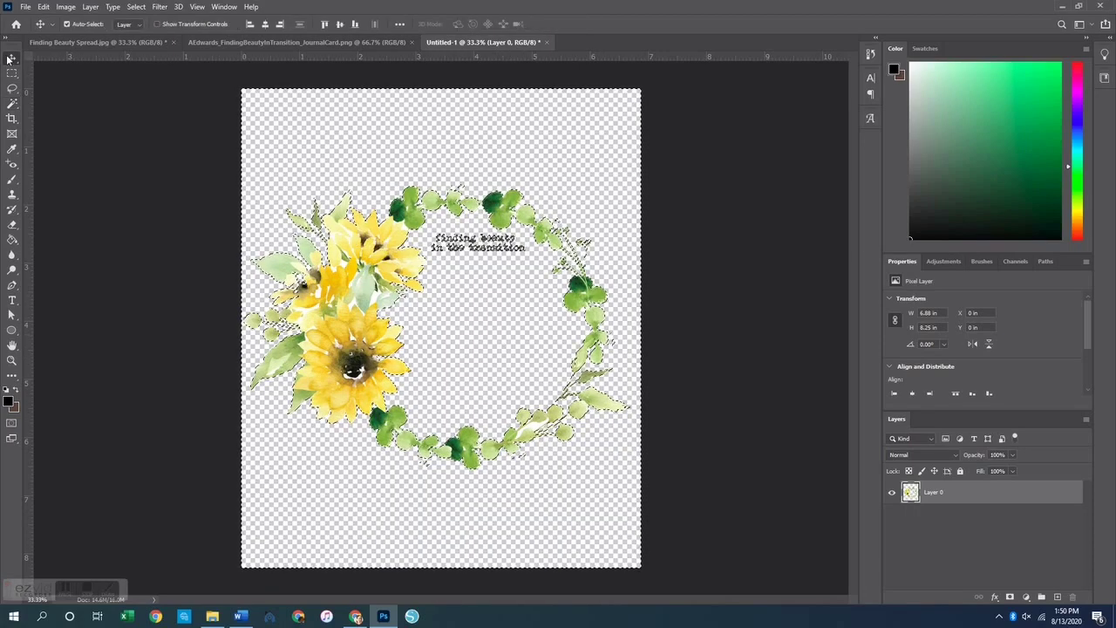
pyautogui.hotkey('ctrl', 'd')
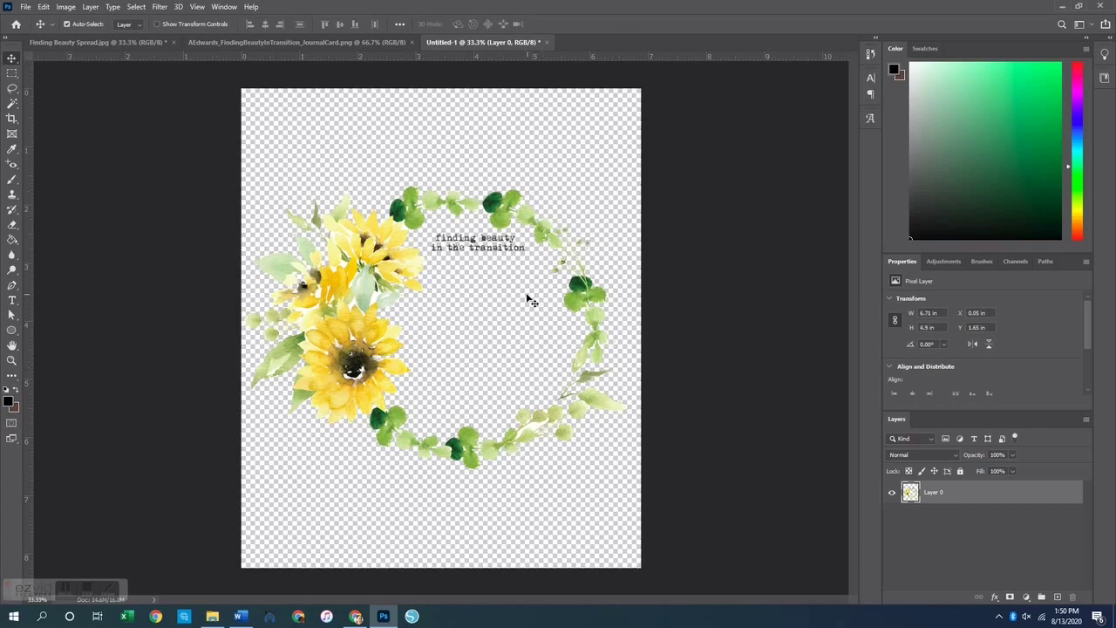
# - Place the transparent wreath over Finding Beauty Spread's right photo, merge it down, and close Untitled-1
pyautogui.hotkey('ctrl', 'a')
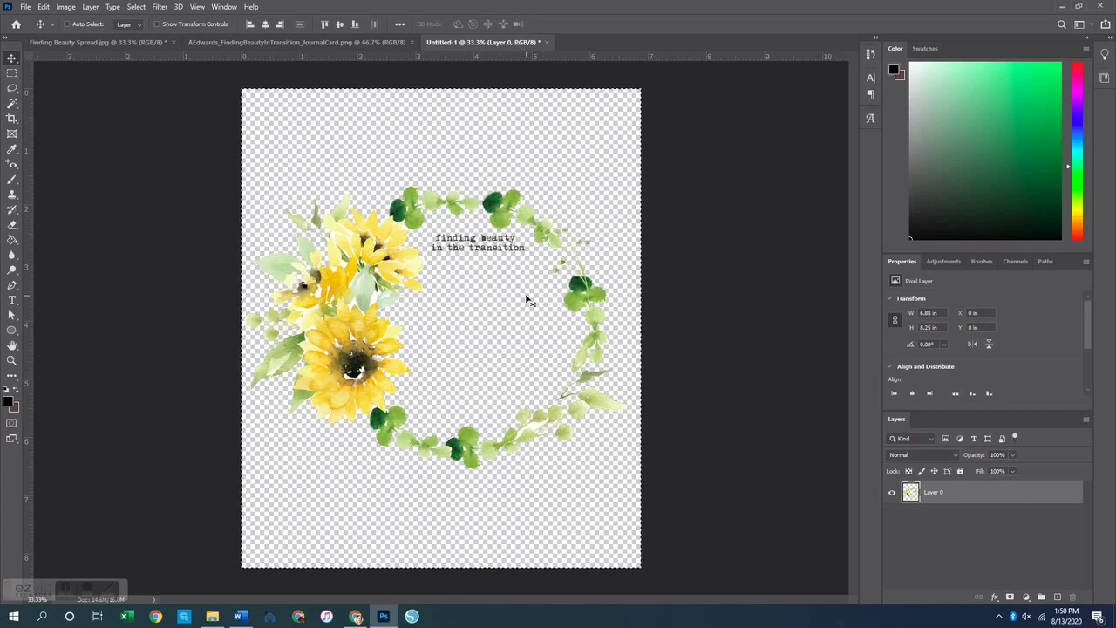
pyautogui.moveTo(96, 41); pyautogui.dragTo(510, 366)
pyautogui.hotkey('ctrl', 't')
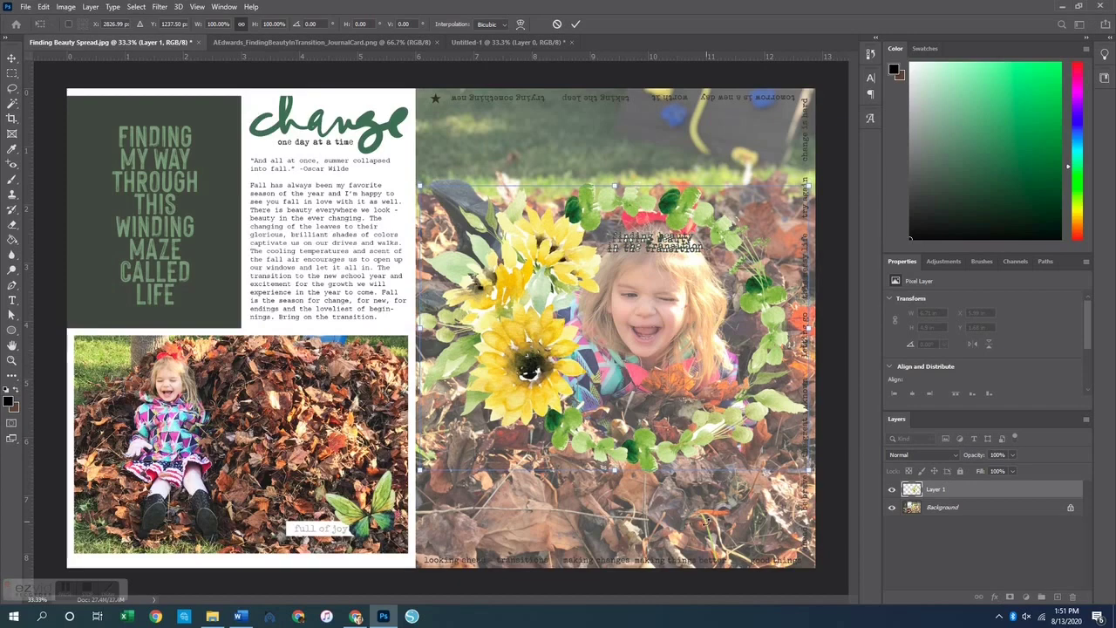
pyautogui.press('Return')
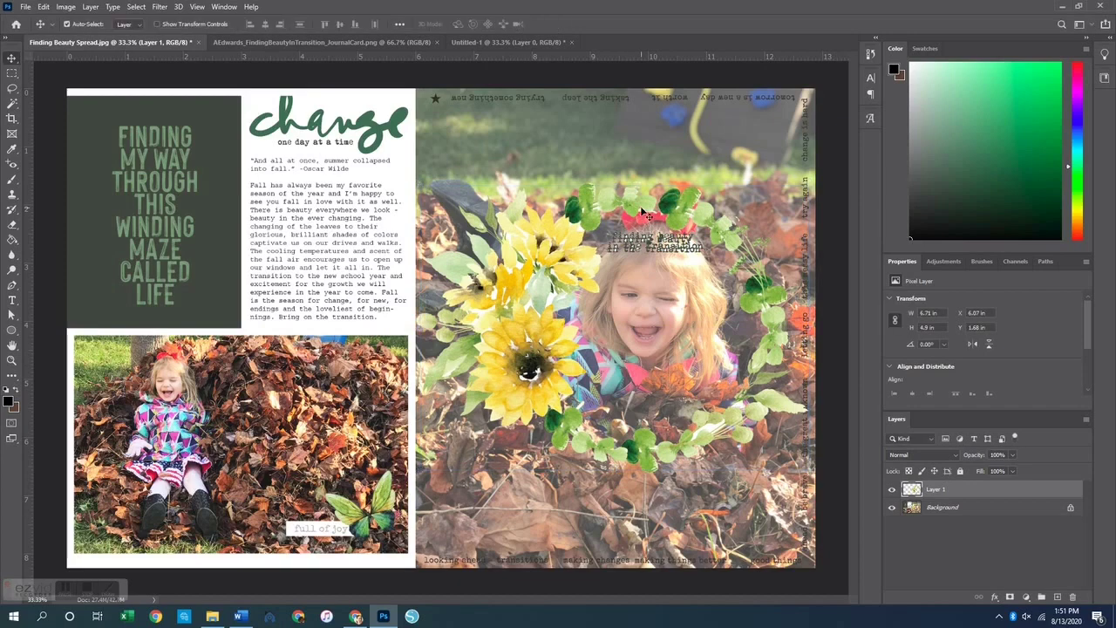
pyautogui.hotkey('ctrl', 'e')
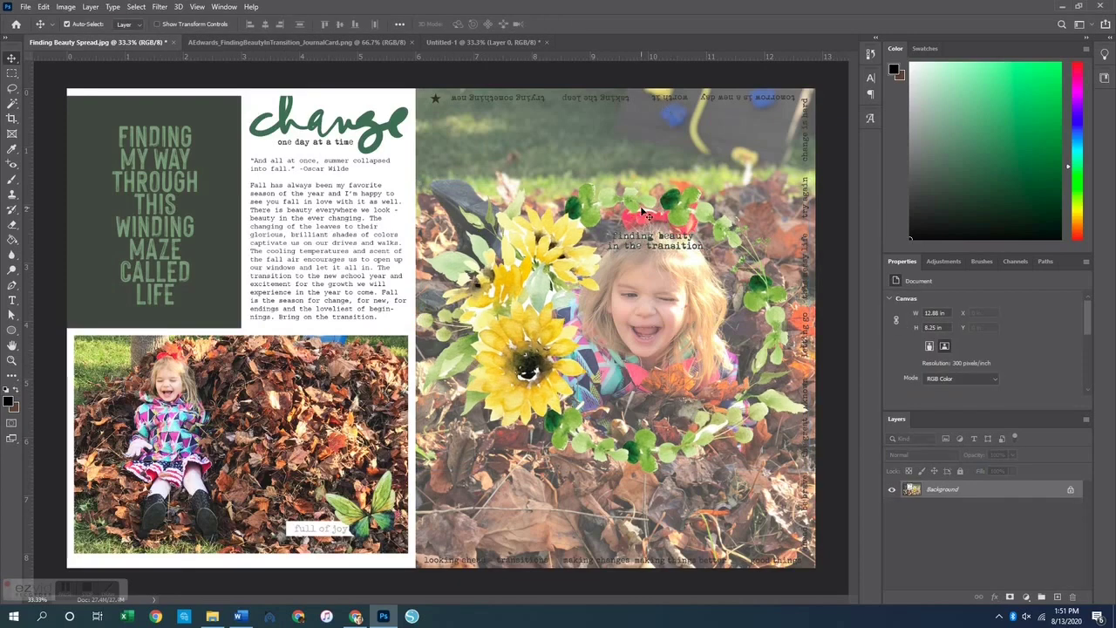
pyautogui.click(463, 42)
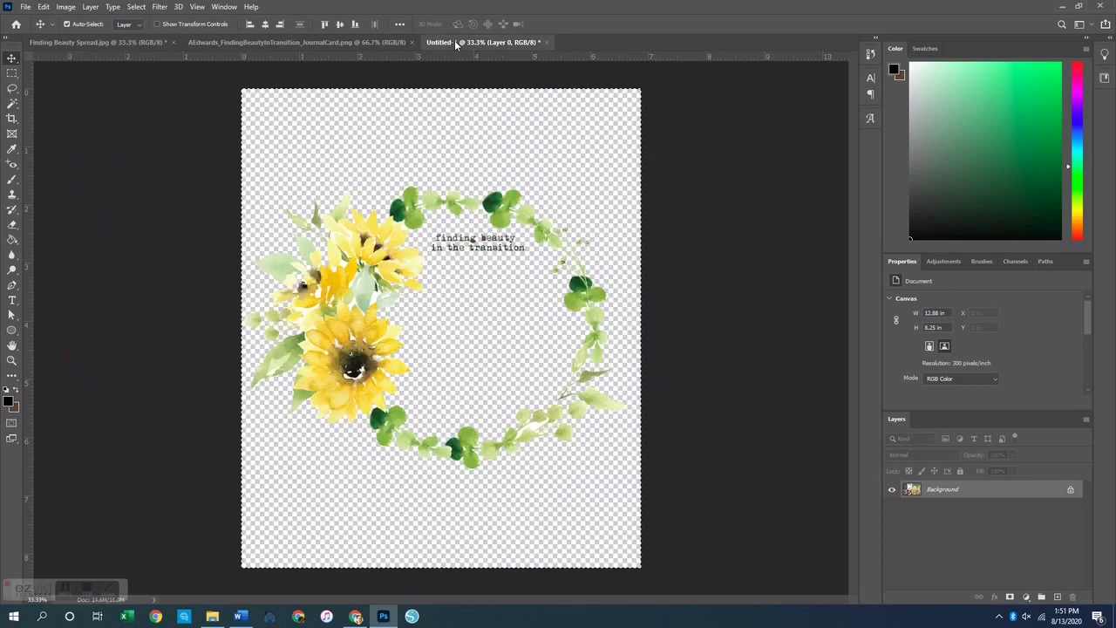
pyautogui.click(546, 42)
# - Discard Untitled-1, open the ChipboardCircle PNG, and delete its white circle to transparency
pyautogui.press('n')
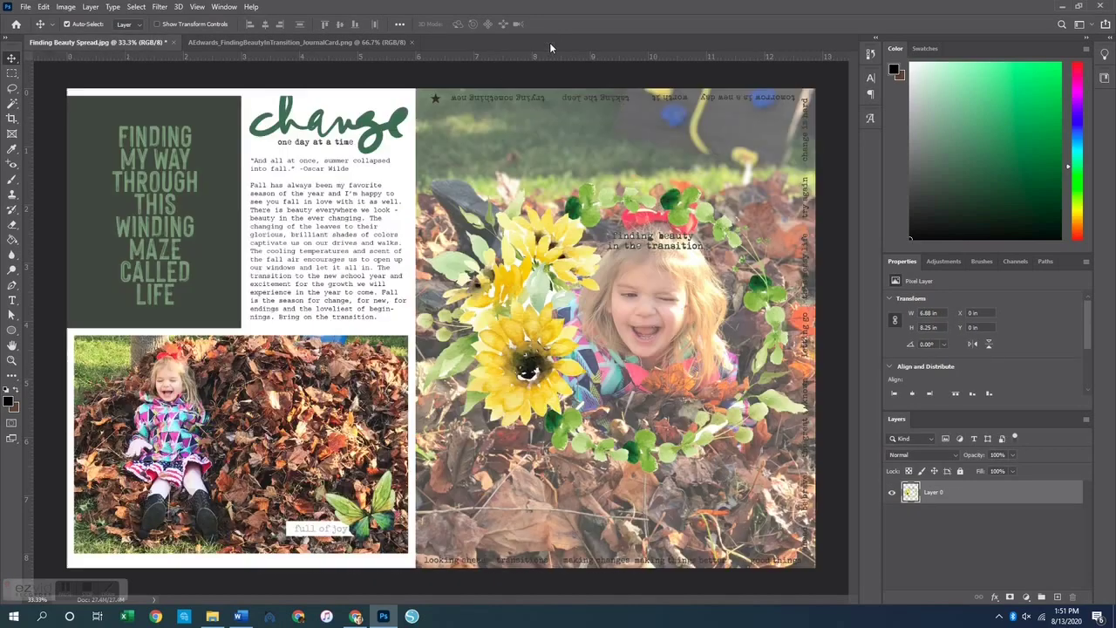
pyautogui.hotkey('ctrl', 'o')
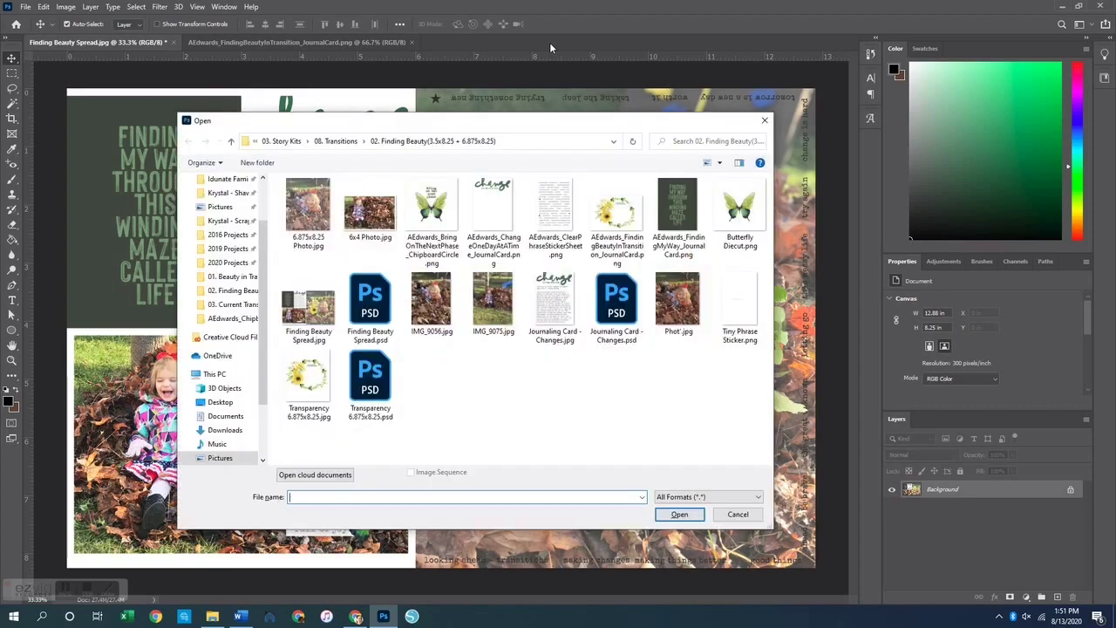
pyautogui.doubleClick(434, 218)
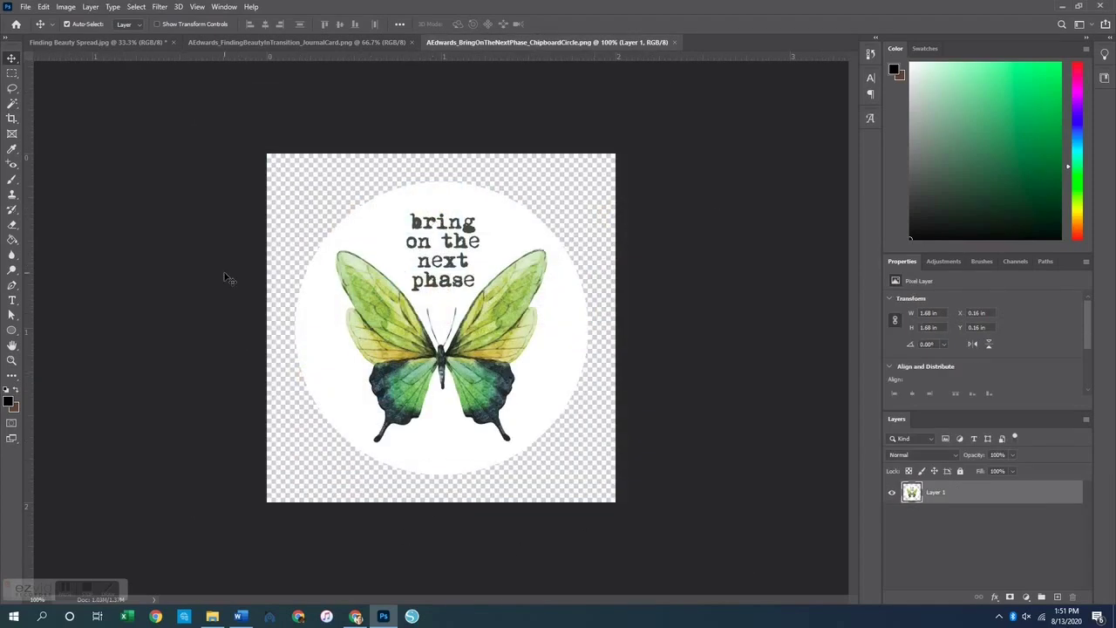
pyautogui.click(12, 104)
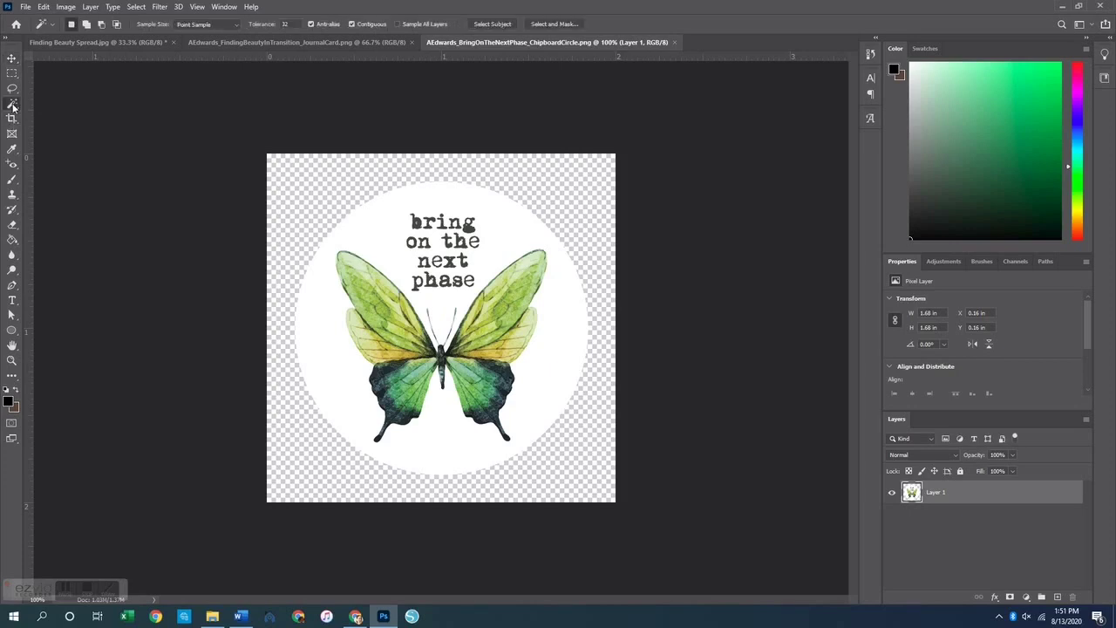
pyautogui.click(382, 231)
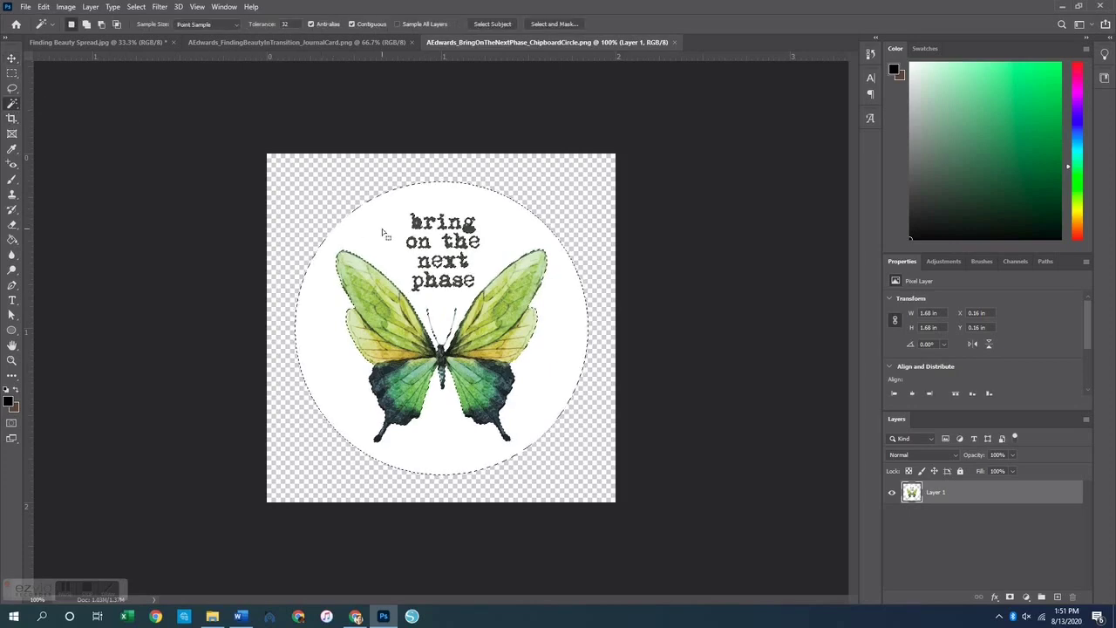
pyautogui.press('Delete')
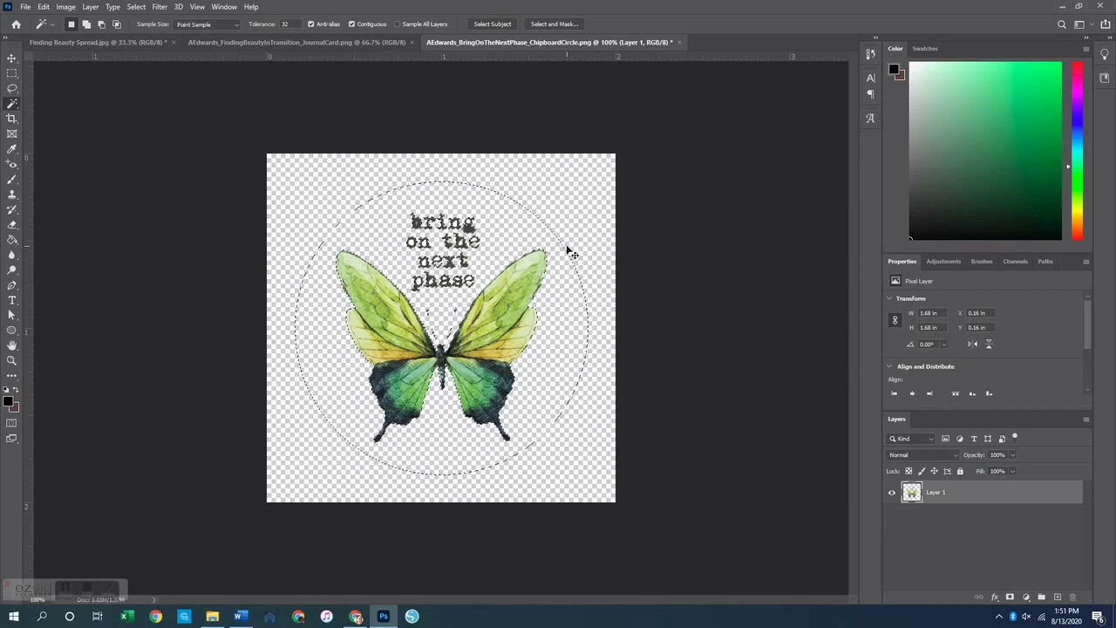
pyautogui.hotkey('ctrl', 'd')
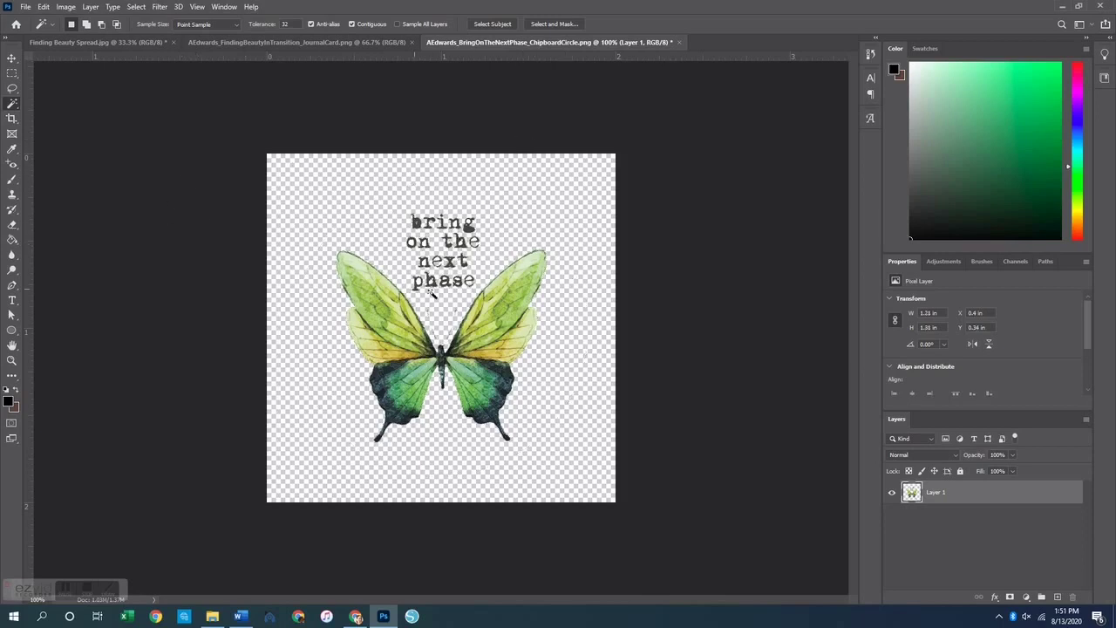
# - Erase the 'bring on the next phase' wording; trial-drag the butterfly onto the spread, then delete it
pyautogui.click(12, 224)
pyautogui.moveTo(447, 222)
pyautogui.mouseDown()
pyautogui.moveTo(412, 223)
pyautogui.moveTo(435, 283)
pyautogui.moveTo(453, 281)
pyautogui.moveTo(436, 250)
pyautogui.mouseUp()
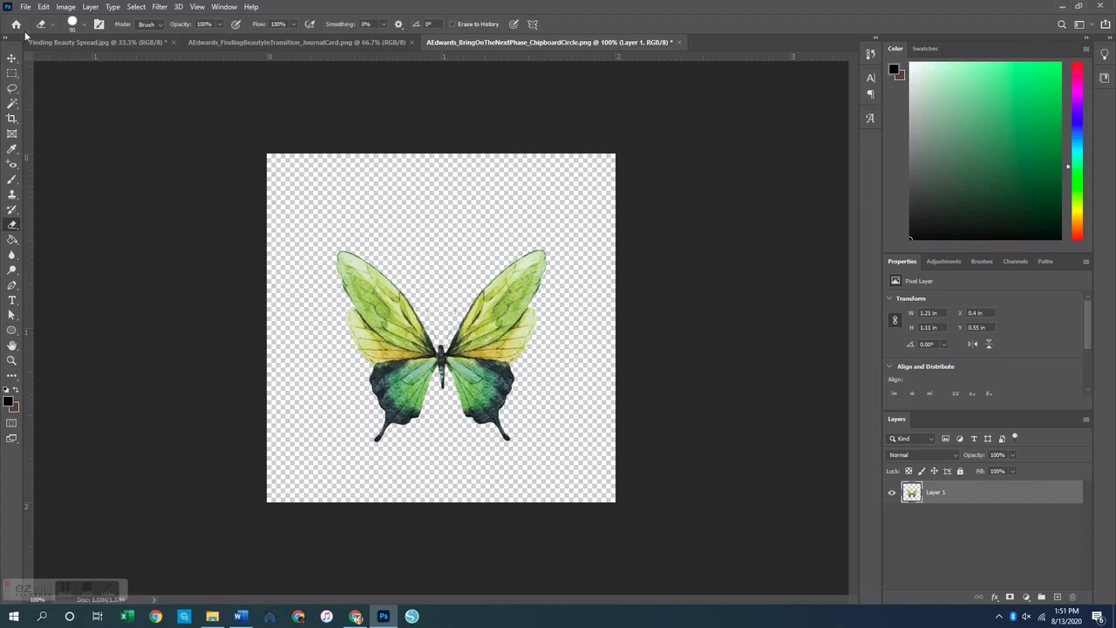
pyautogui.click(13, 57)
pyautogui.moveTo(376, 231); pyautogui.dragTo(269, 401)
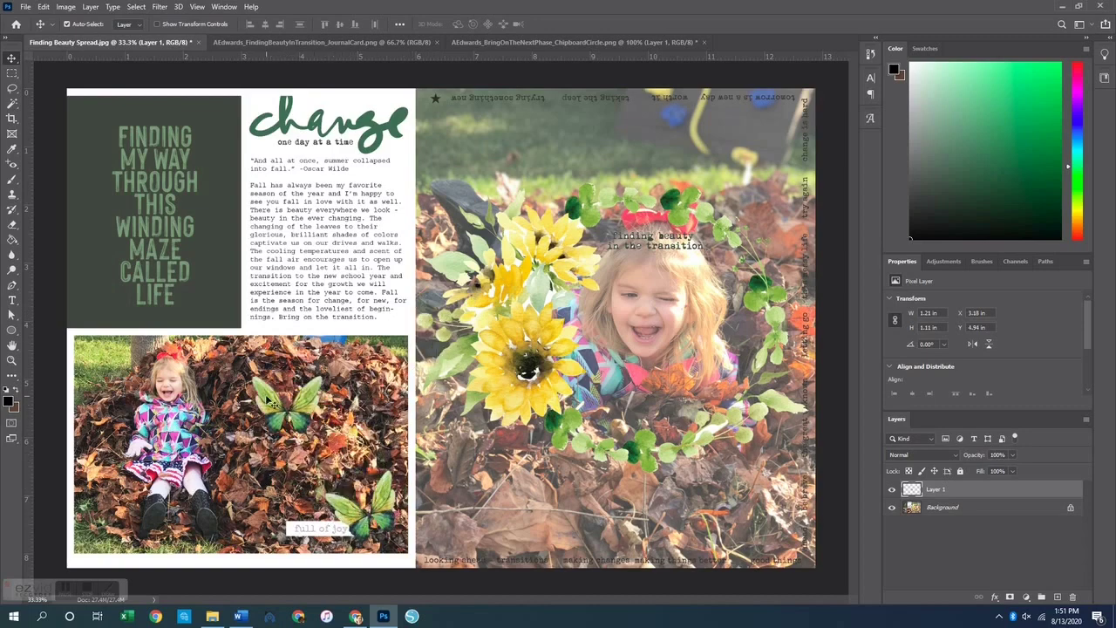
pyautogui.press('Delete')
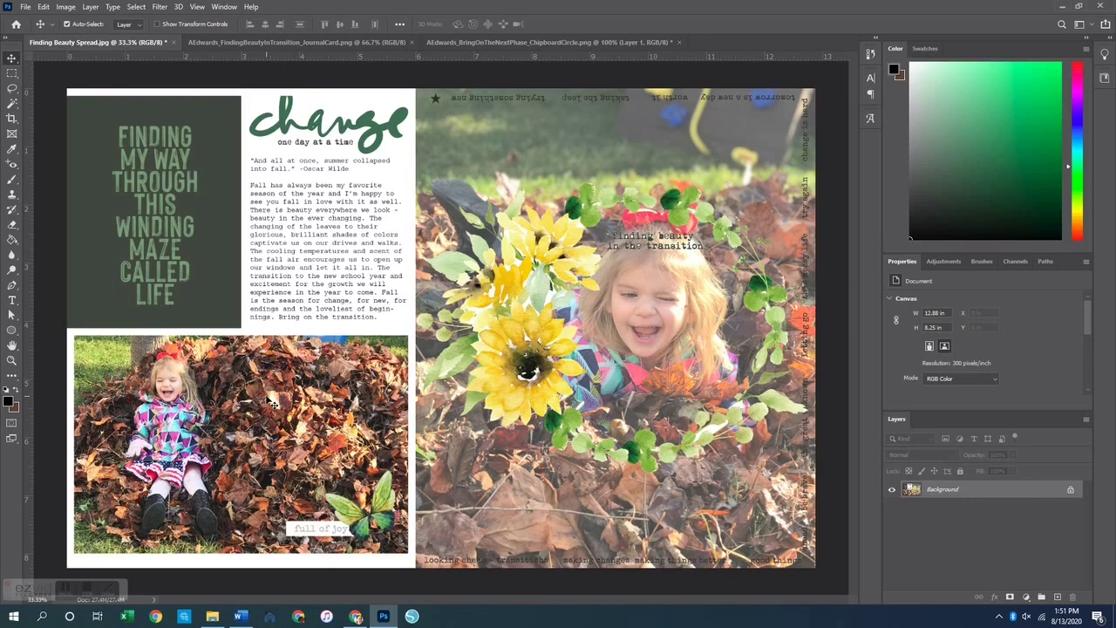